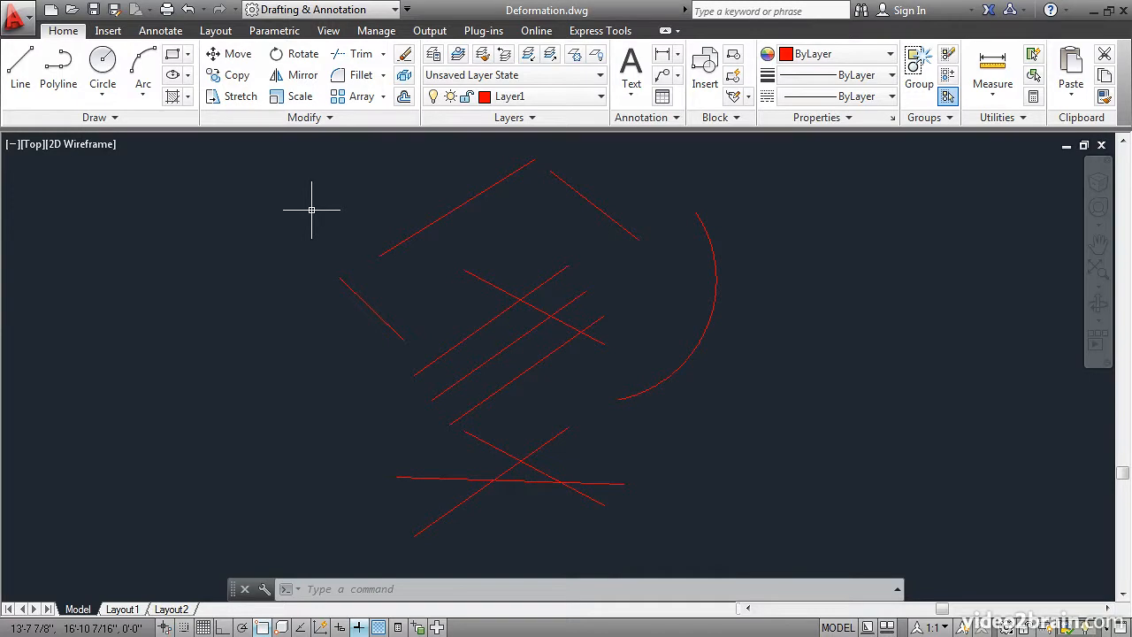
- Trim both ends of the upper crossing line, using the two upper parallel lines as cutting edges
left_click(358, 55)
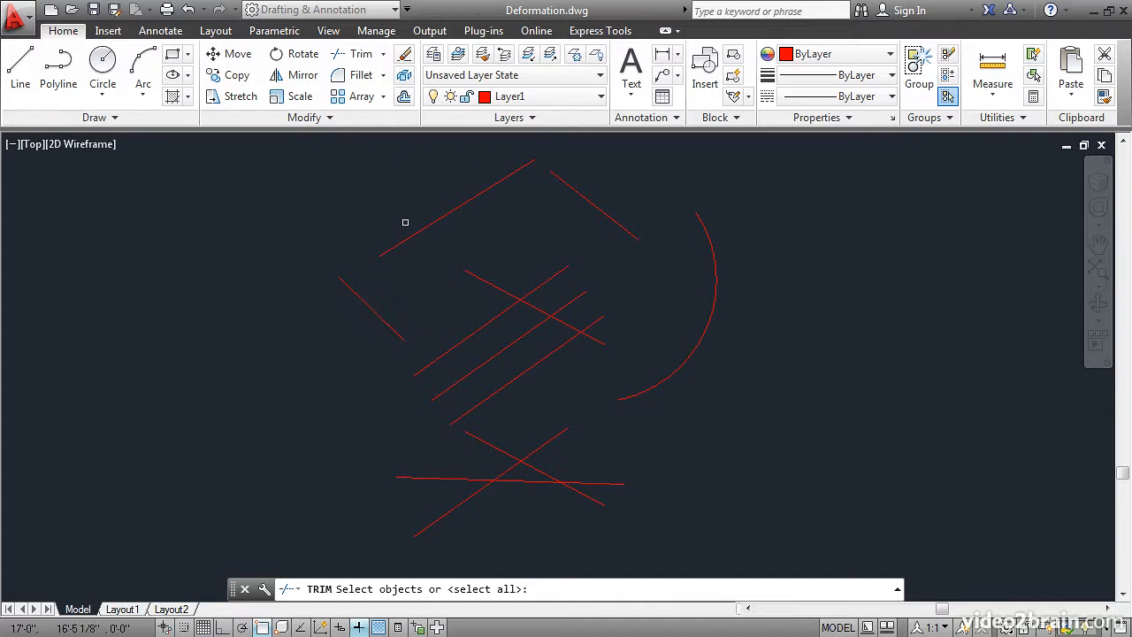
left_click(536, 288)
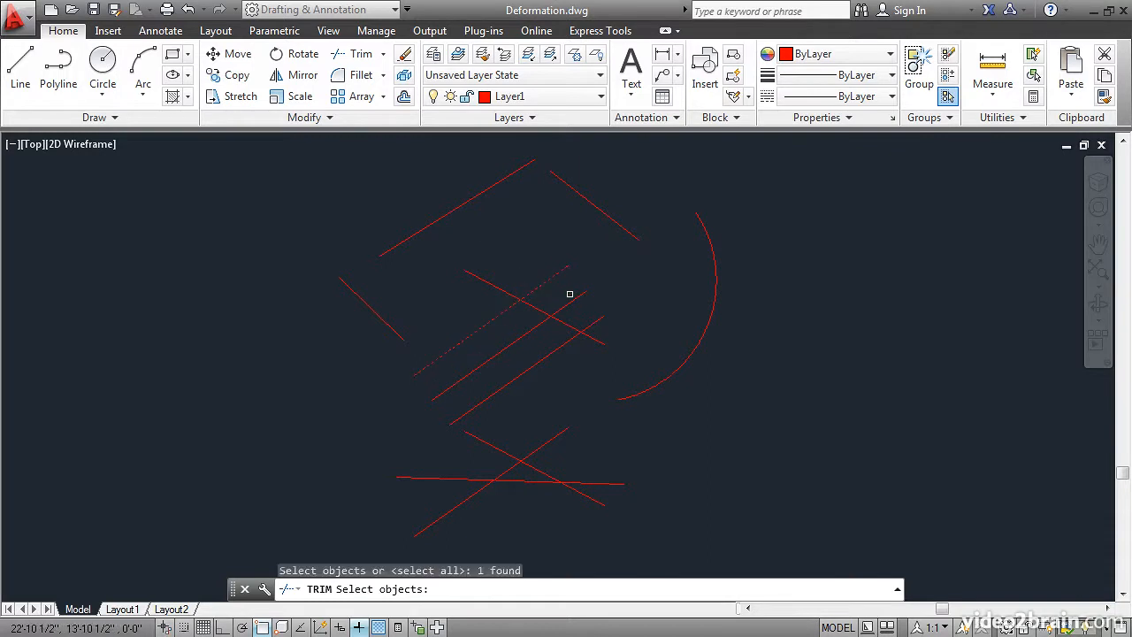
left_click(567, 302)
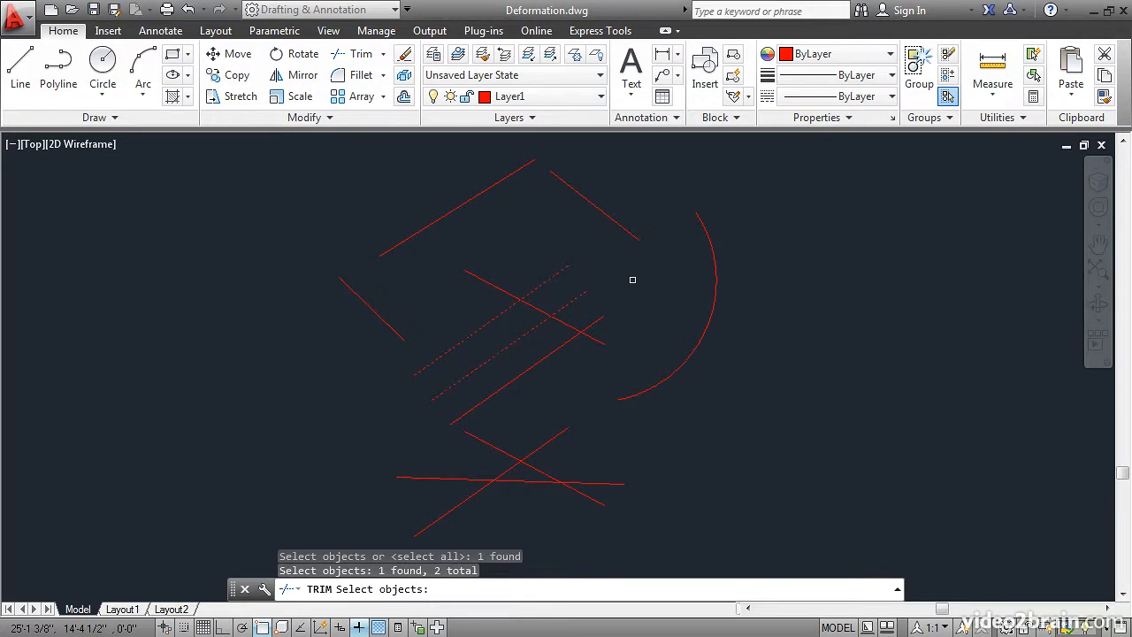
key("Return")
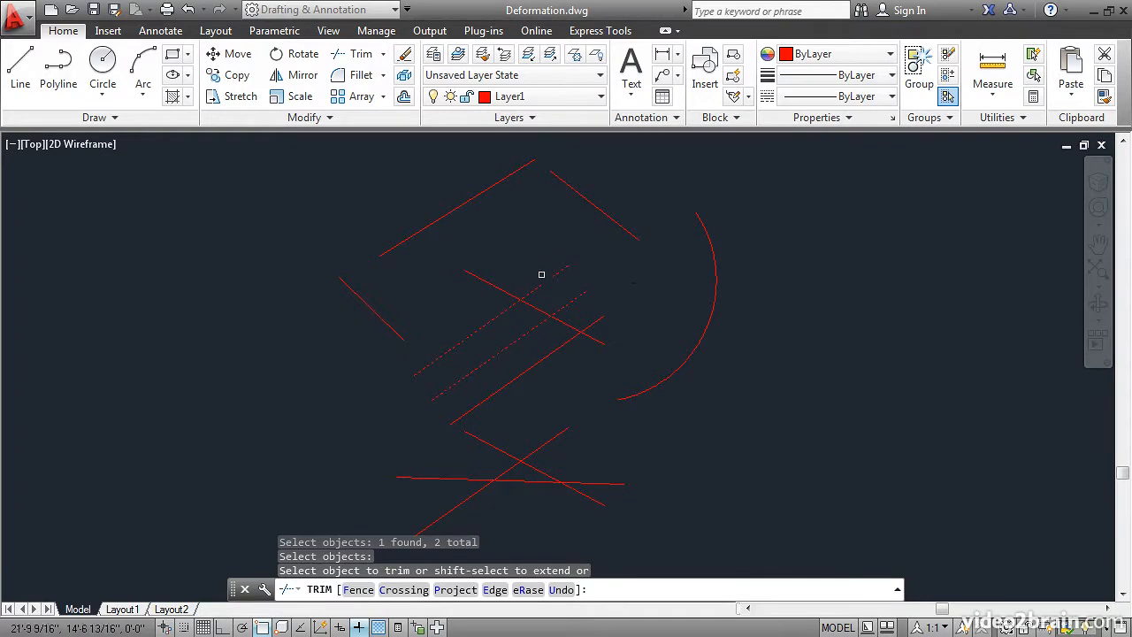
left_click(502, 292)
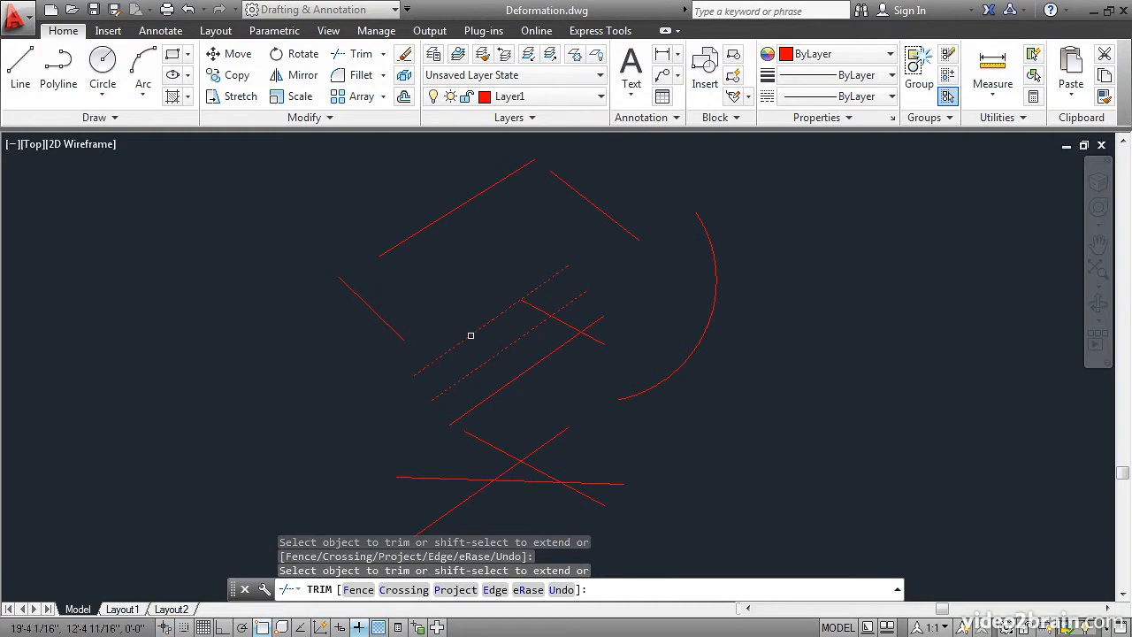
left_click(565, 324)
key("Return")
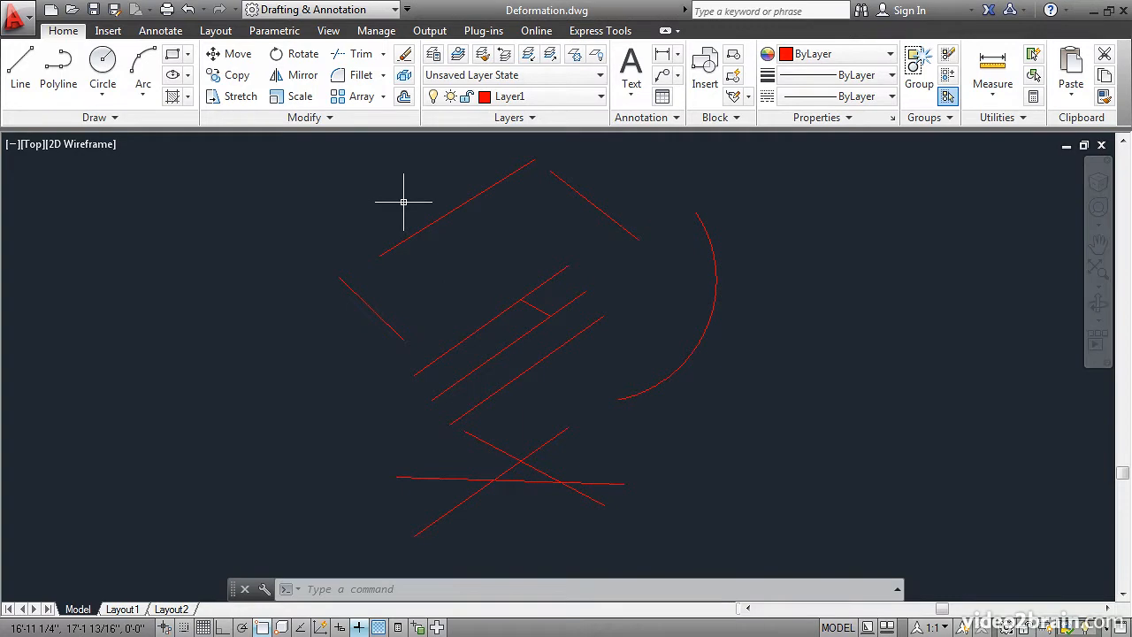
- Using all objects as cutting edges, trim the two upper parallel lines on opposite sides of the short connector, plus two segments of the lower crossing lines
left_click(359, 59)
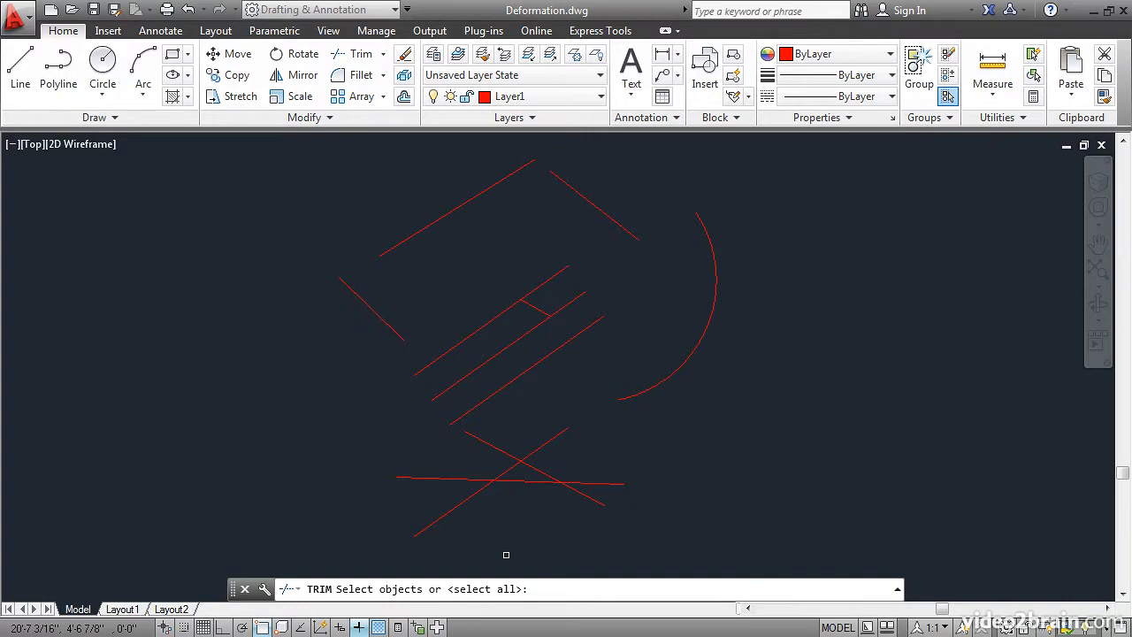
key("Return")
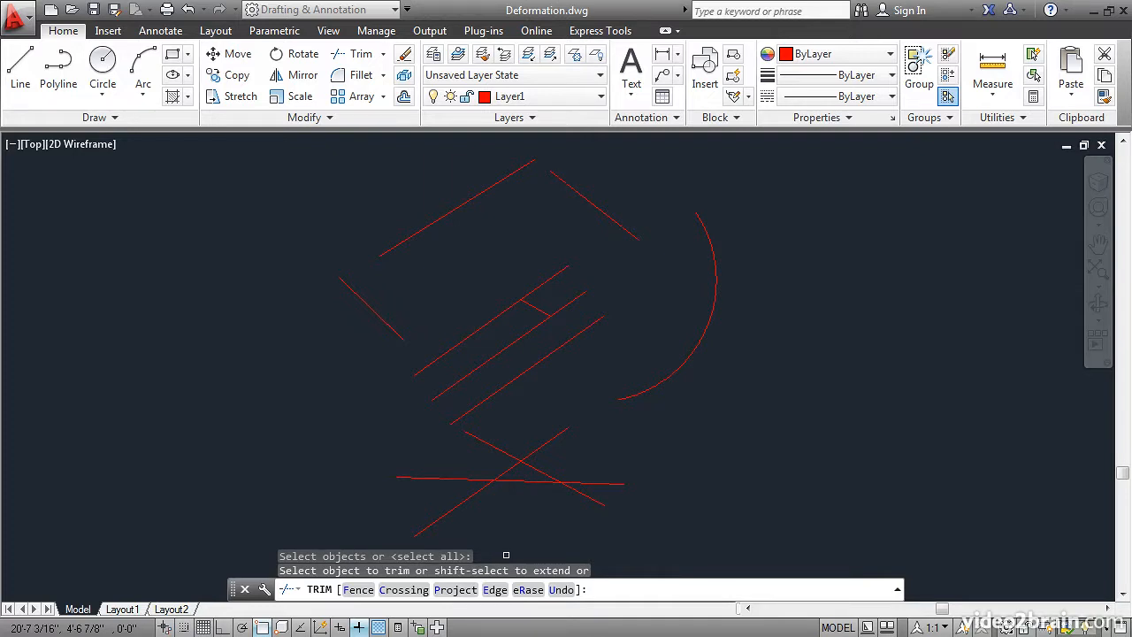
left_click(570, 306)
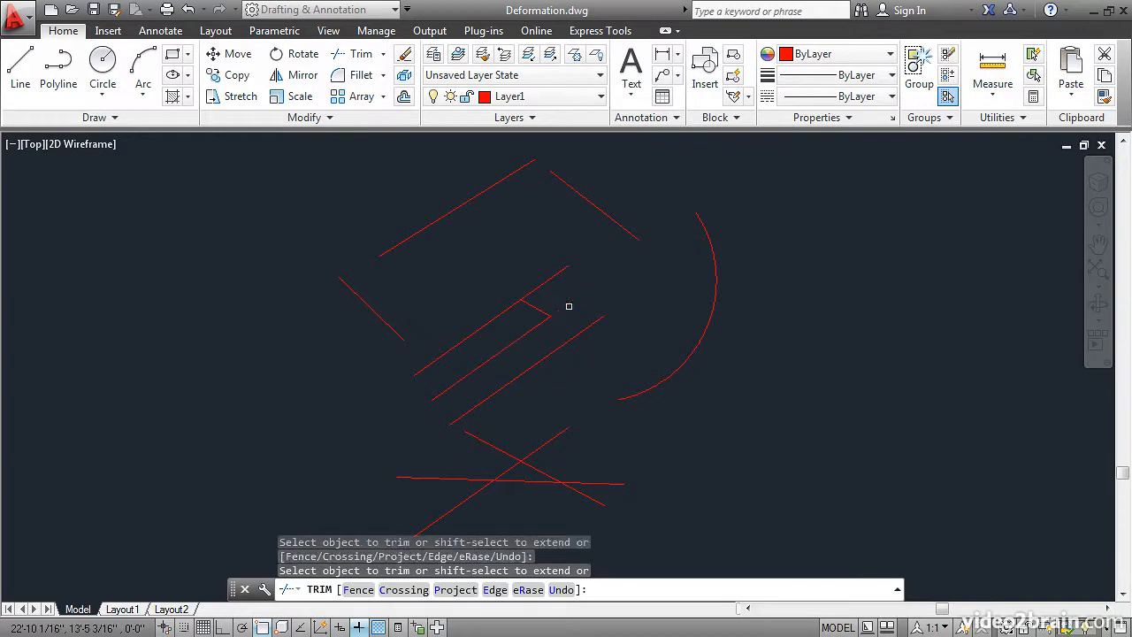
left_click(496, 316)
left_click(545, 445)
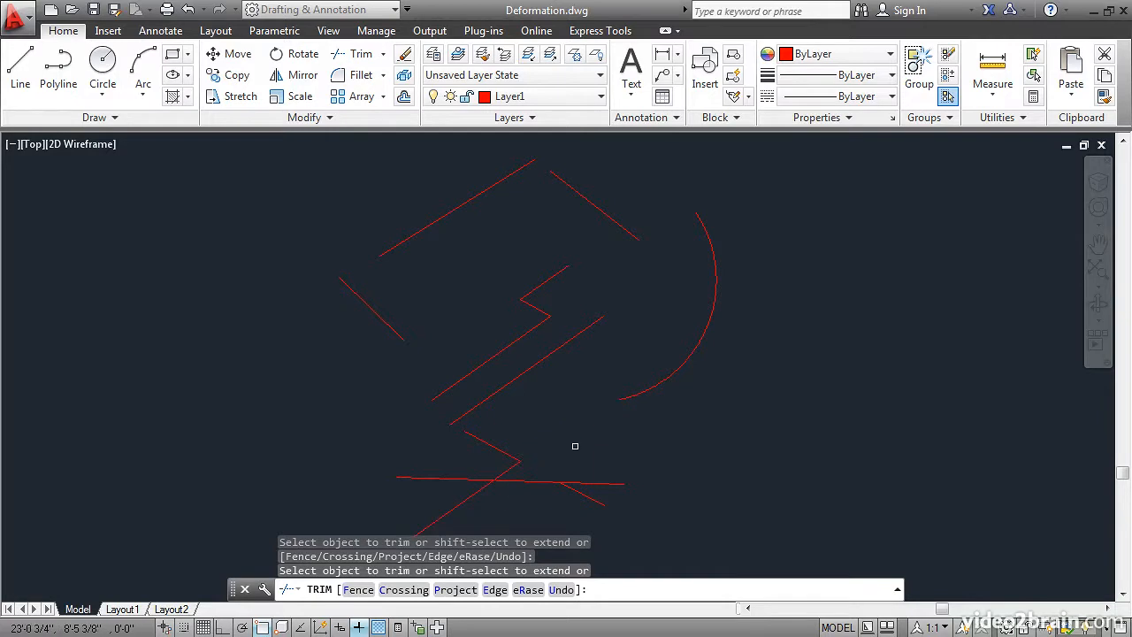
key("Return")
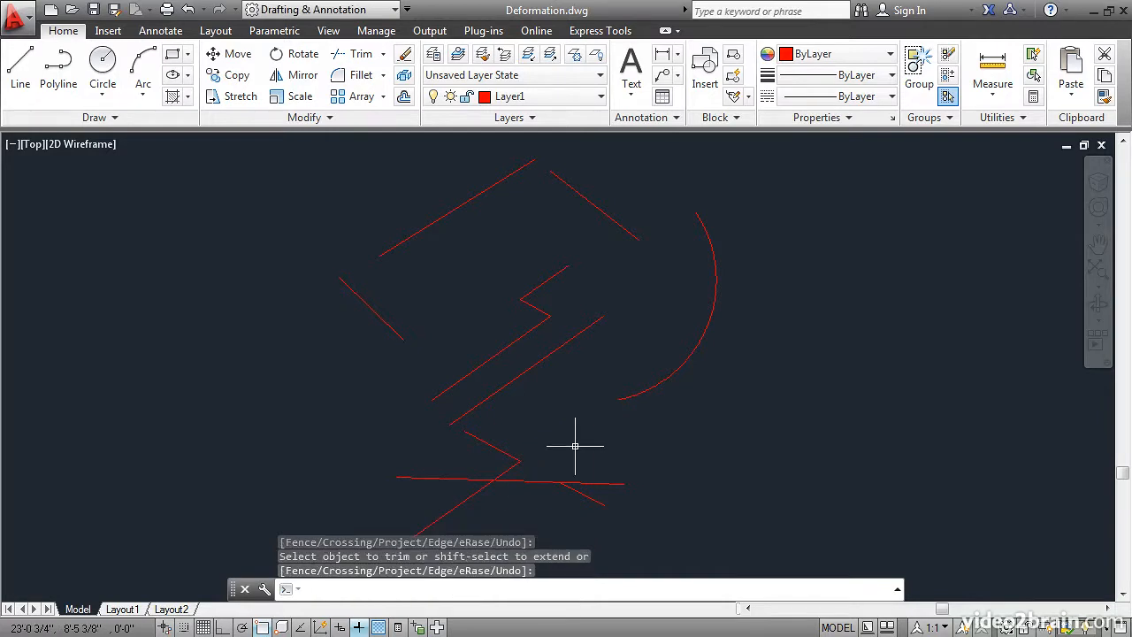
- With all objects as boundaries, extend the outer left lines until they meet their neighbours, and the uppermost parallel line in both directions
left_click(383, 55)
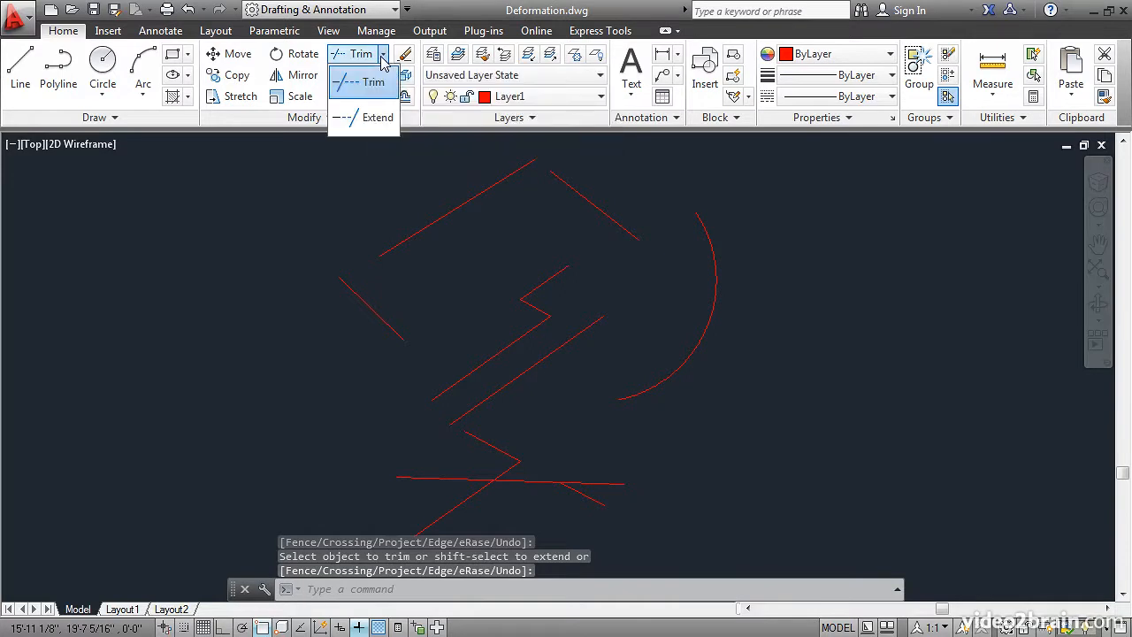
left_click(368, 121)
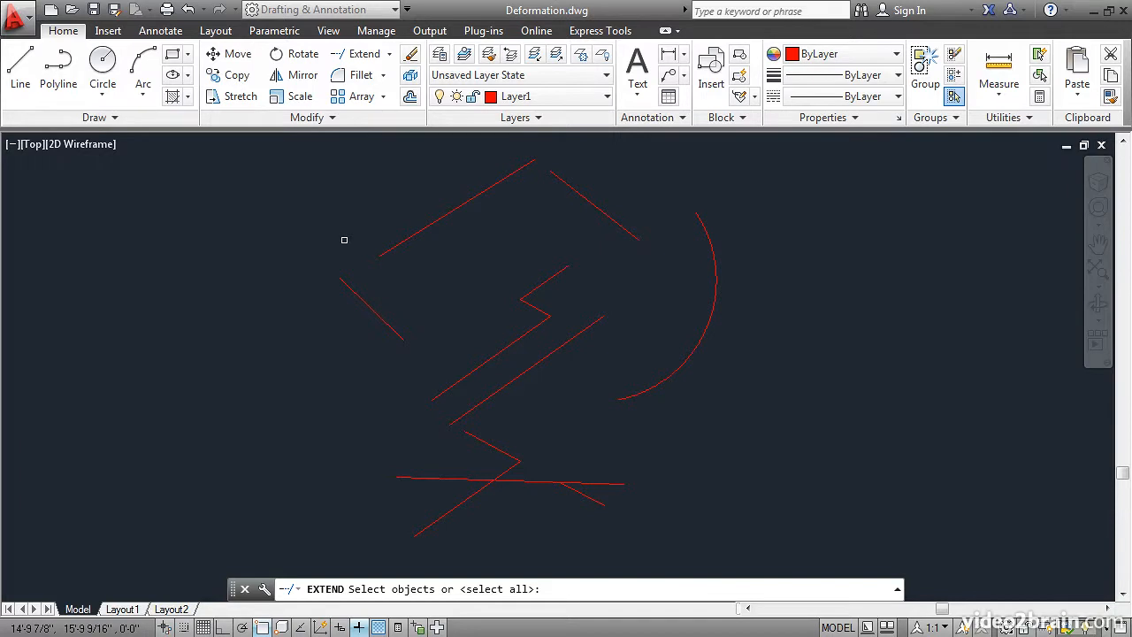
key("Return")
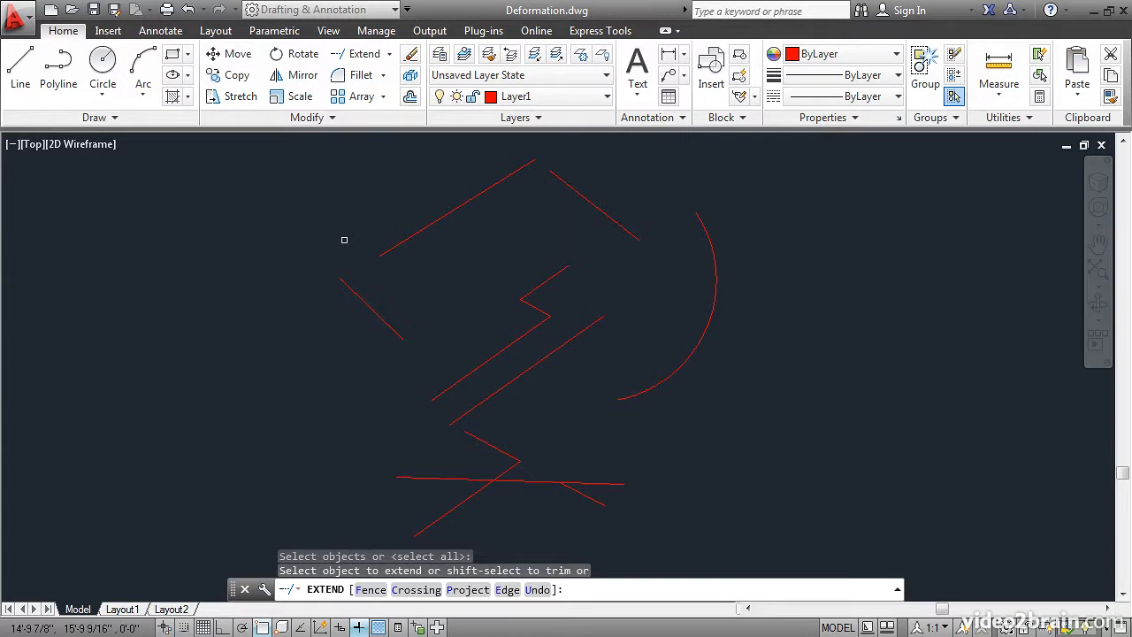
left_click(387, 252)
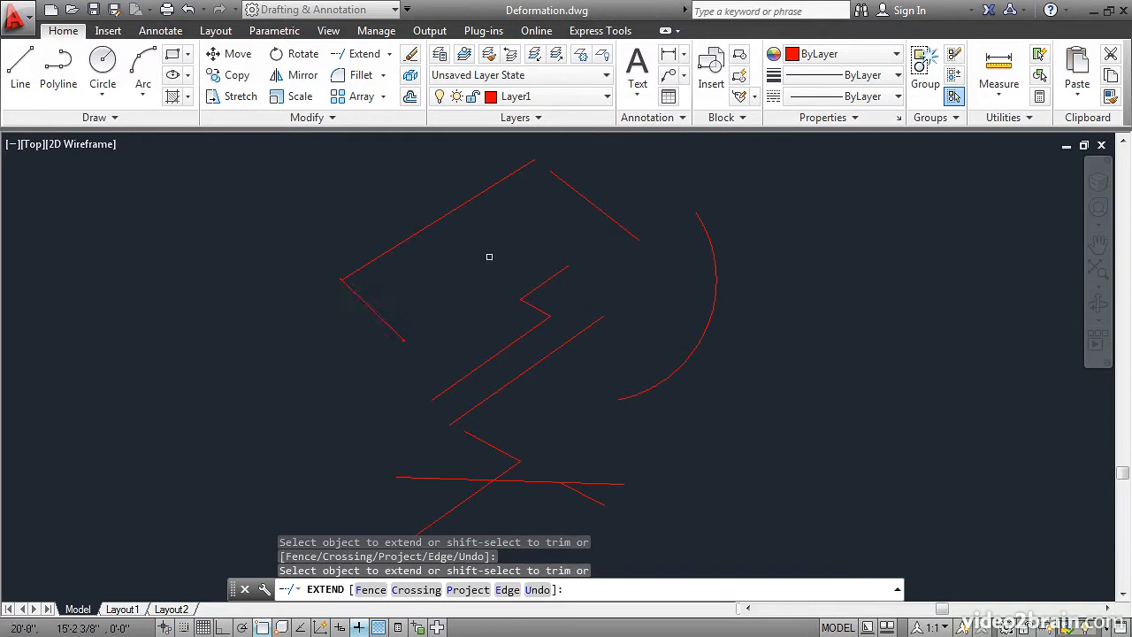
left_click(561, 271)
left_click(531, 292)
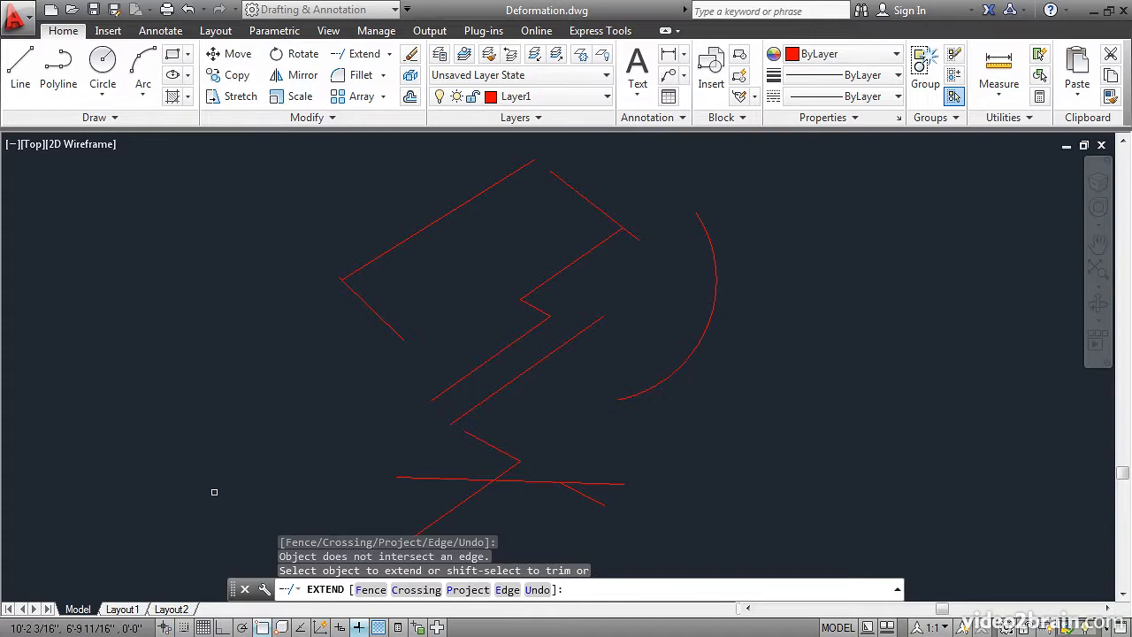
left_click(393, 330)
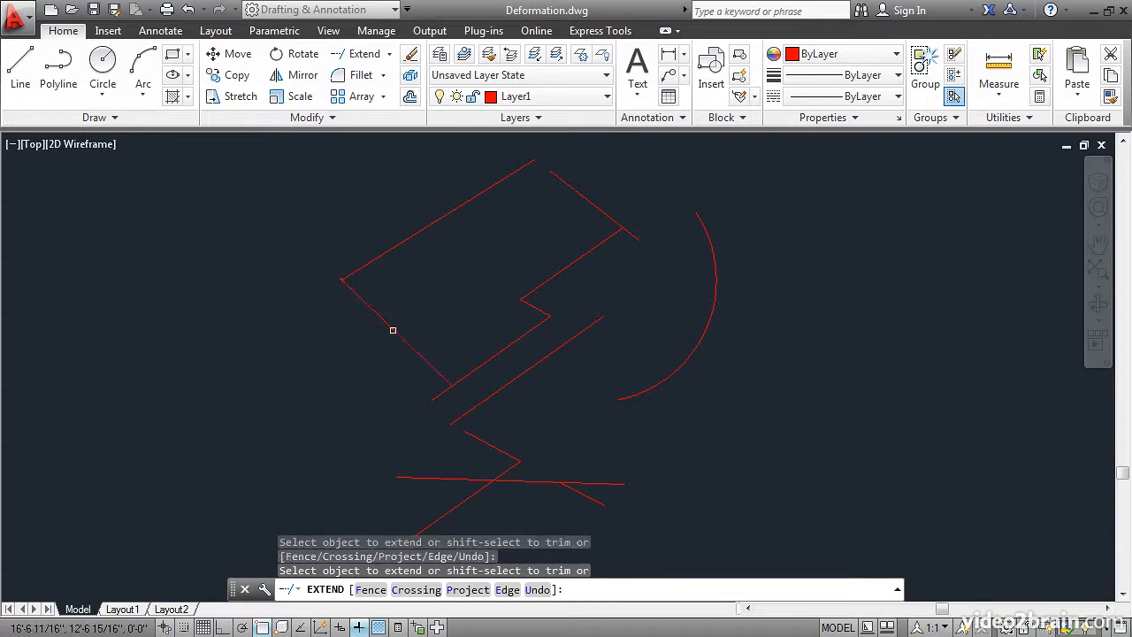
left_click(534, 286)
- Extend both ends of the arc to the parallel lines and trim away the line pieces bordering its opening
left_click(641, 393)
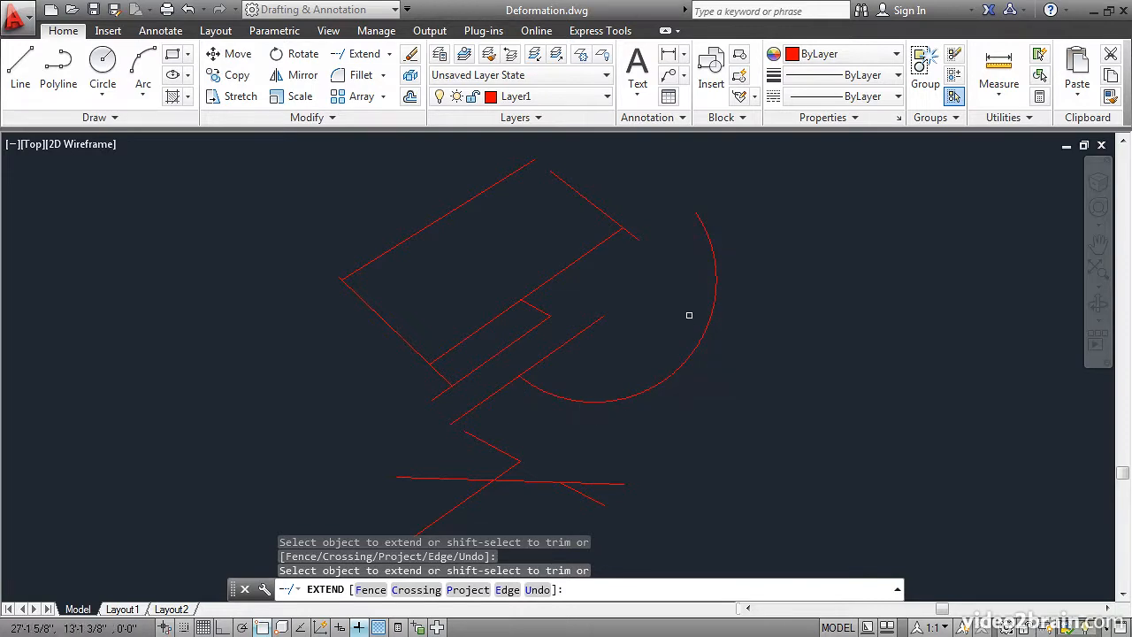
left_click(705, 233)
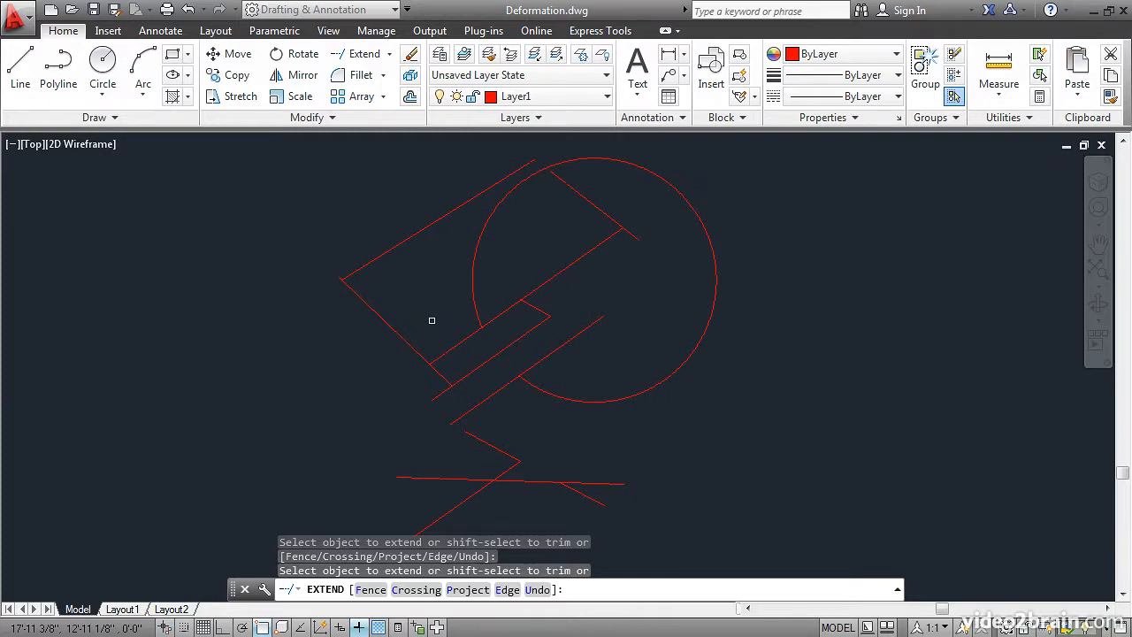
left_click(544, 359, "shift")
left_click(506, 309, "shift")
key("Return")
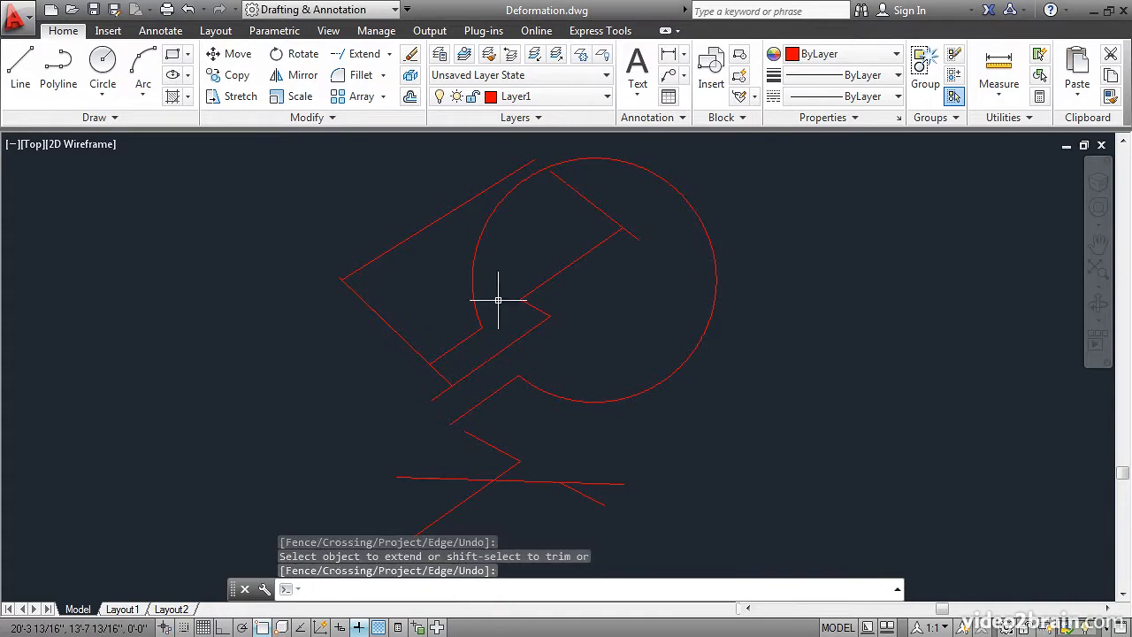
- Trim the middle parallel line's lower-left overhang and extend the short connector line to the large arc, using all objects as edges
left_click(390, 55)
left_click(373, 85)
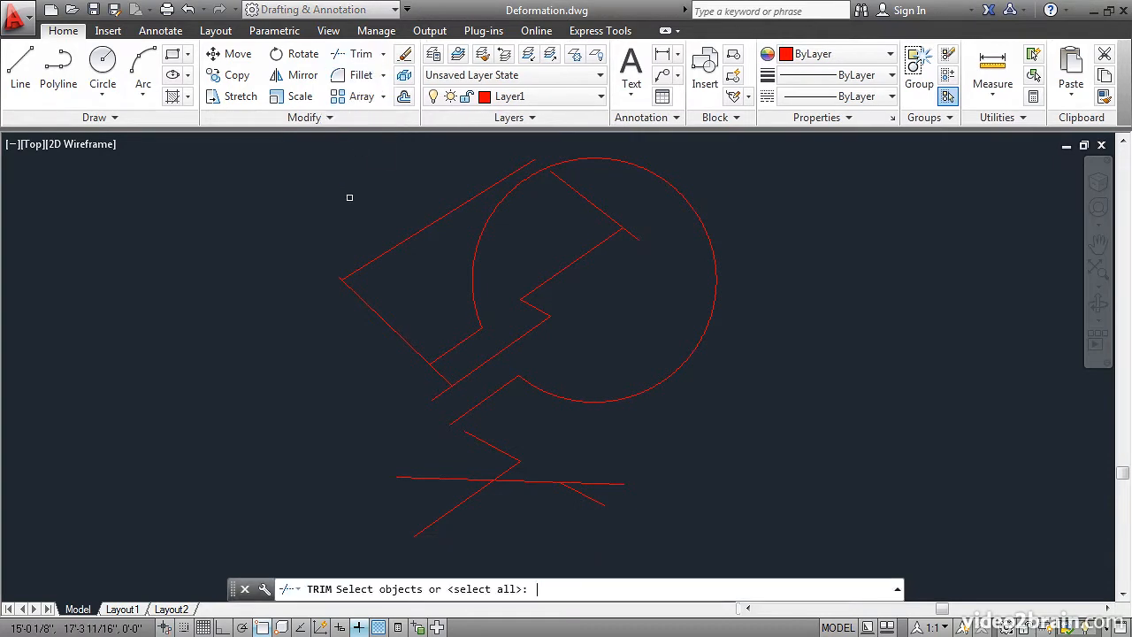
key("Return")
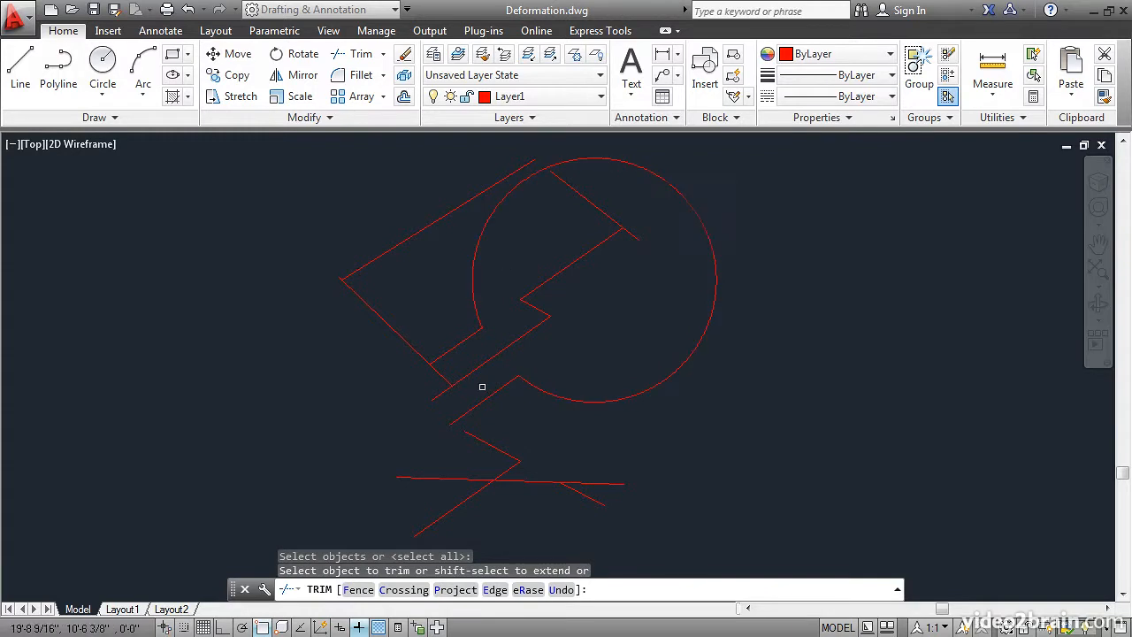
left_click(438, 392)
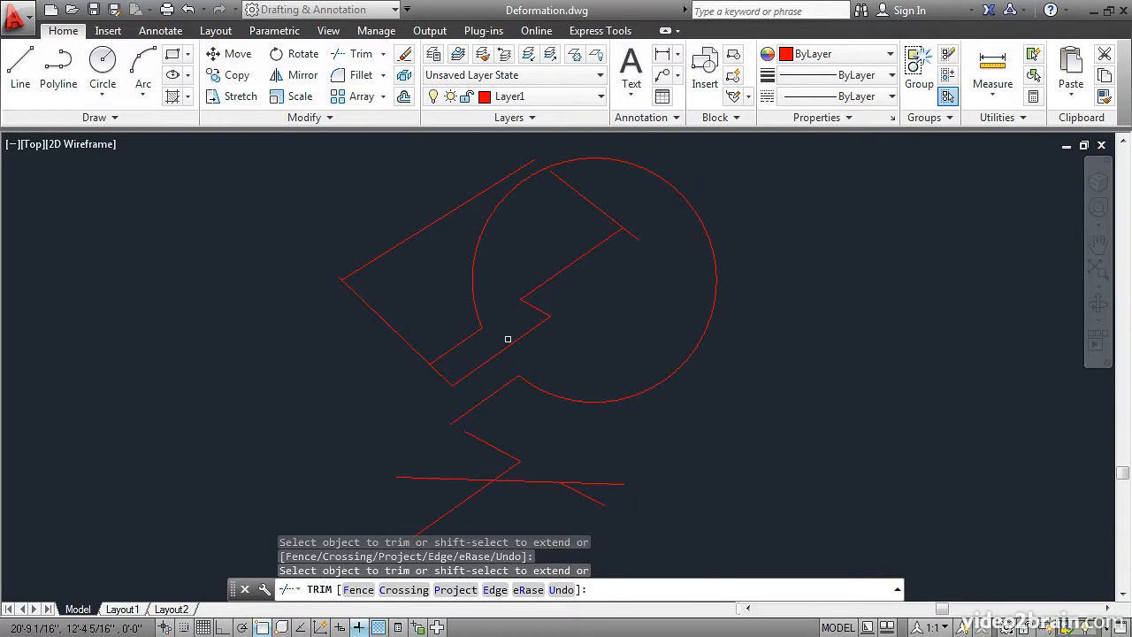
left_click(548, 312, "shift")
key("Return")
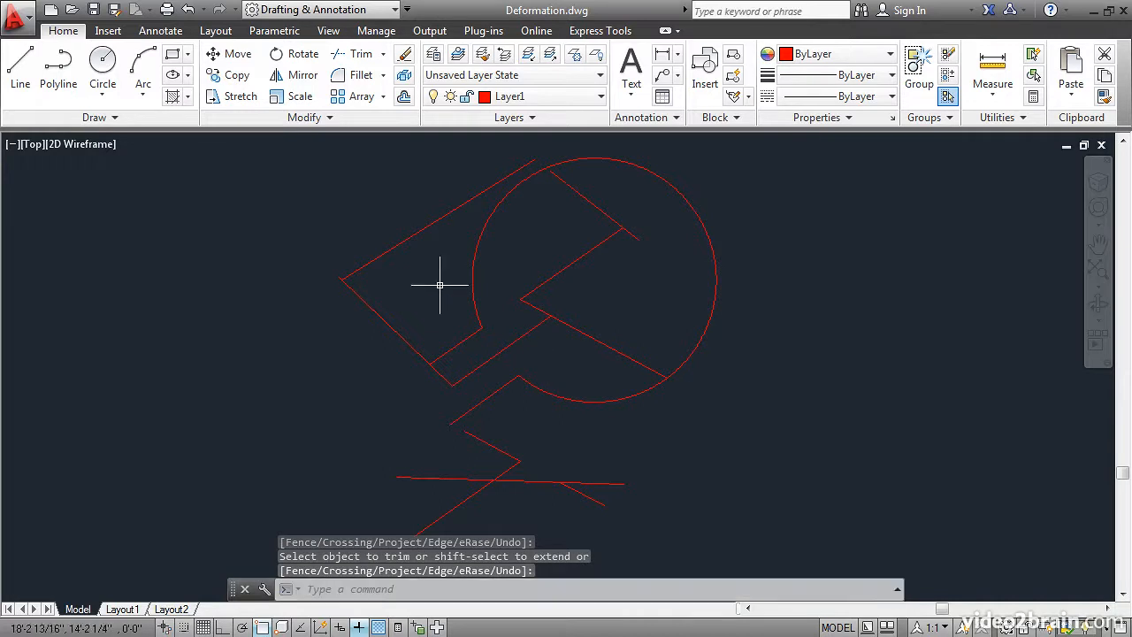
- Fillet the lowest parallel line and the short slanted line beneath it with a radius of about 1'-3 9/16", set by two points
left_click(360, 78)
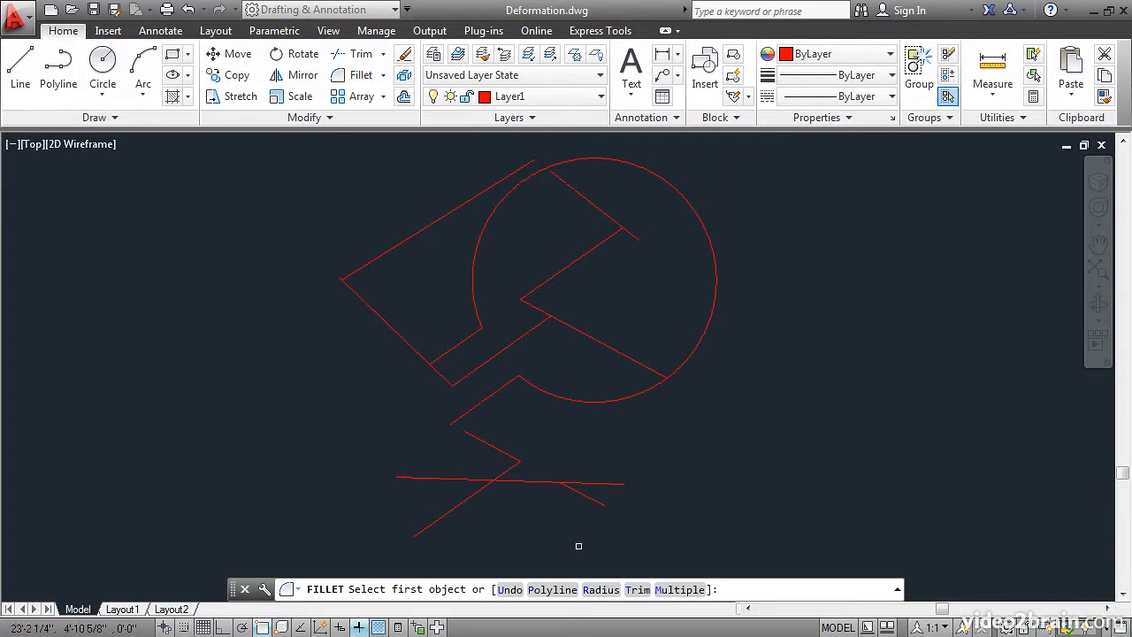
left_click(600, 590)
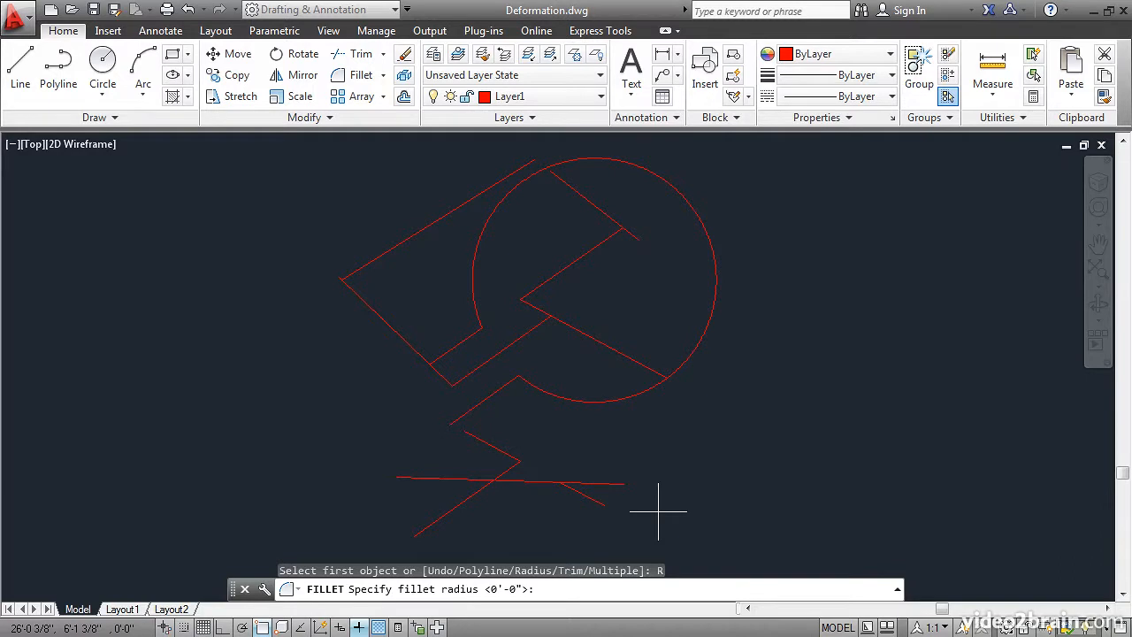
left_click(680, 445)
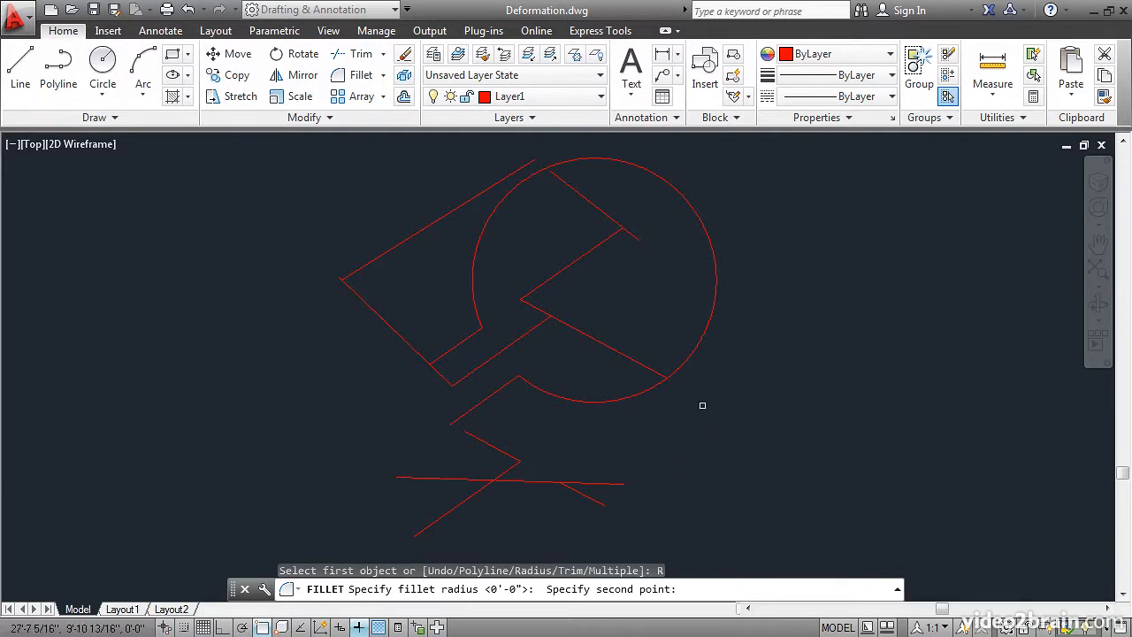
left_click(703, 406)
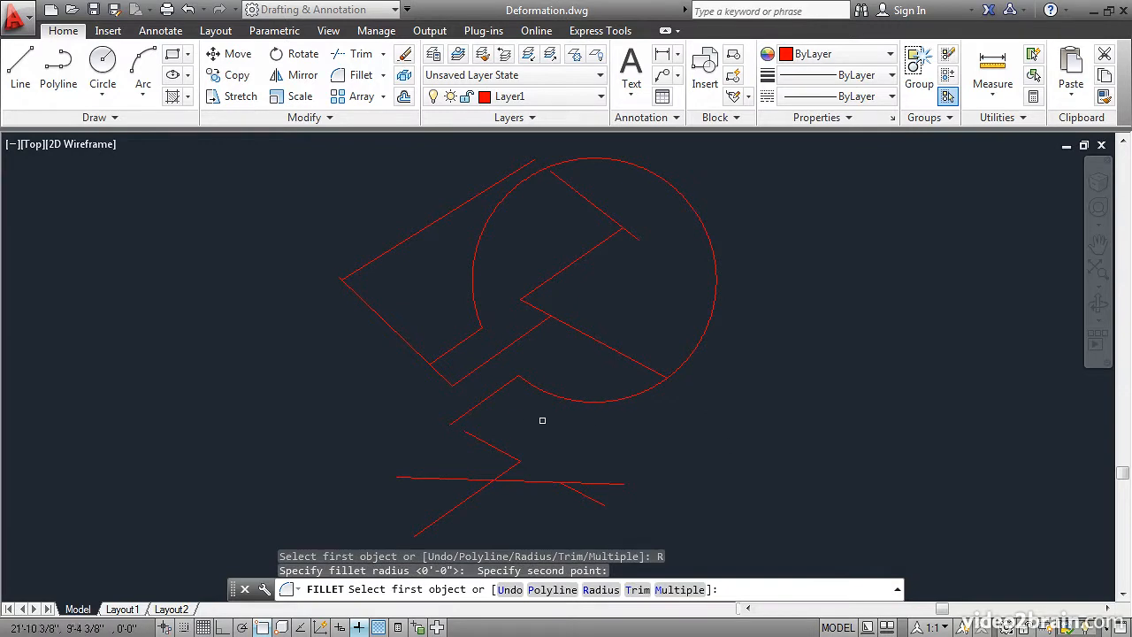
left_click(473, 436)
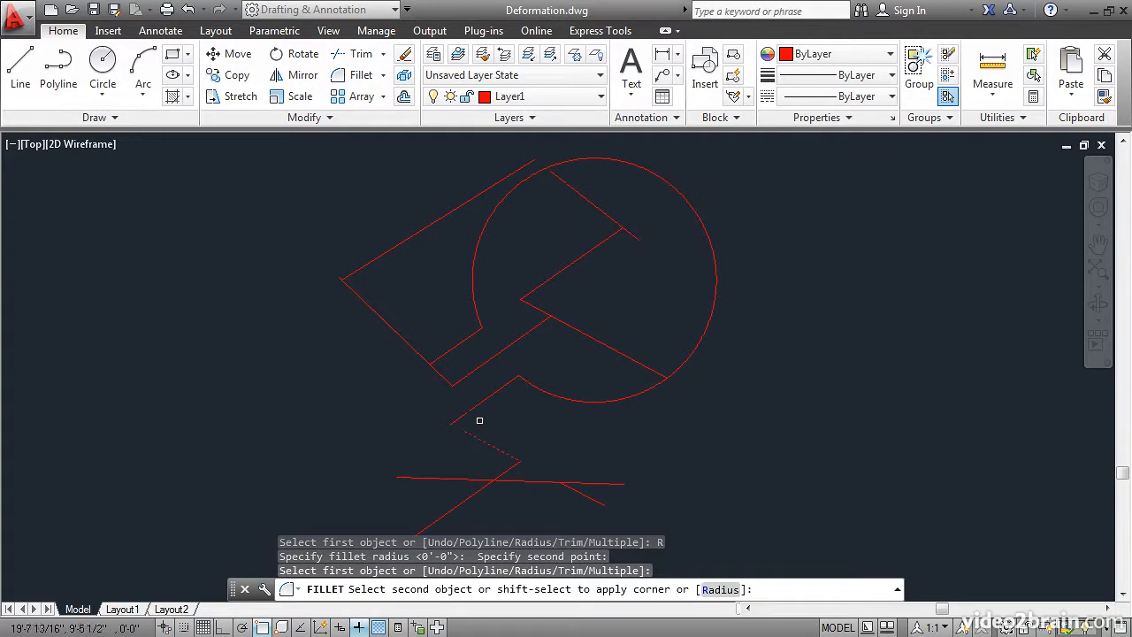
left_click(484, 401)
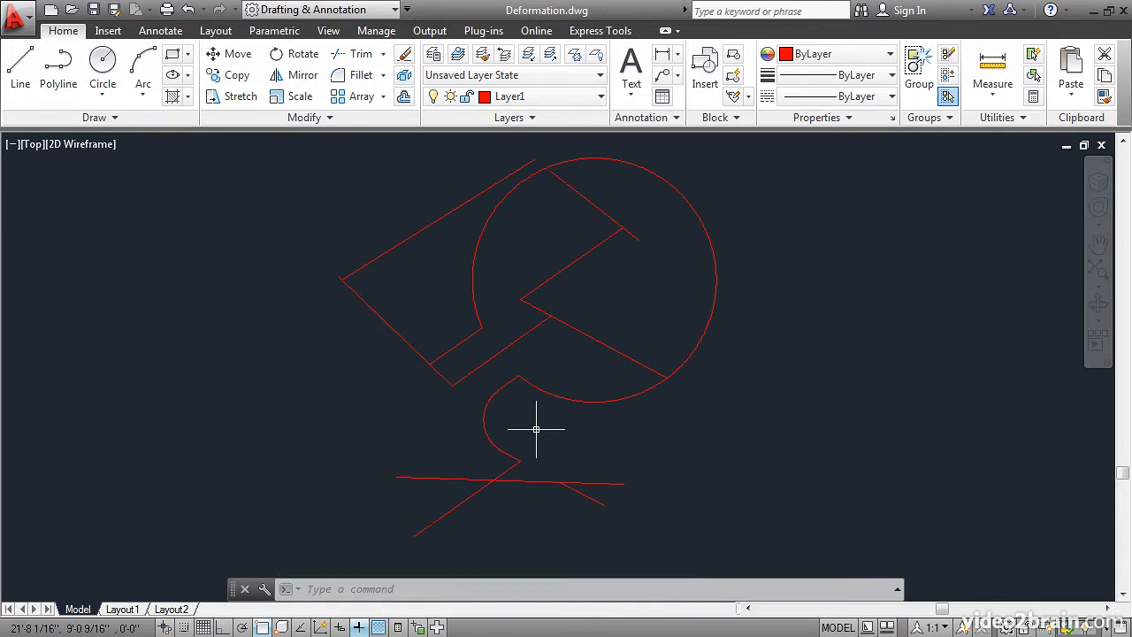
- Fillet the upper-right line with the long diagonal crossing the large arc, keeping the current radius
type("f")
key("Return")
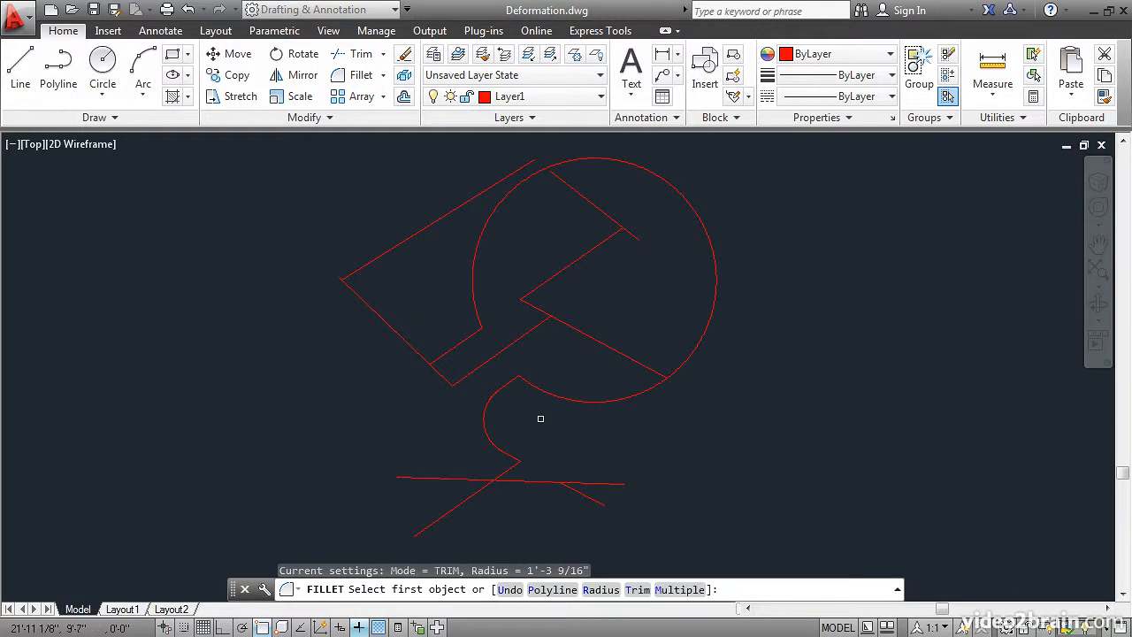
left_click(634, 236)
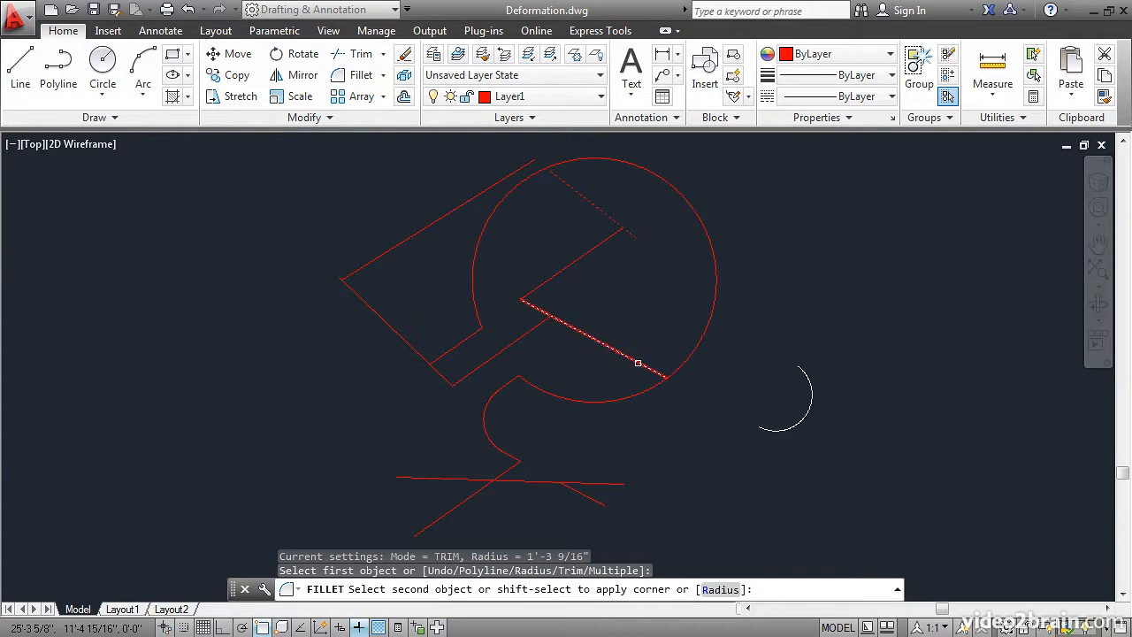
left_click(638, 363)
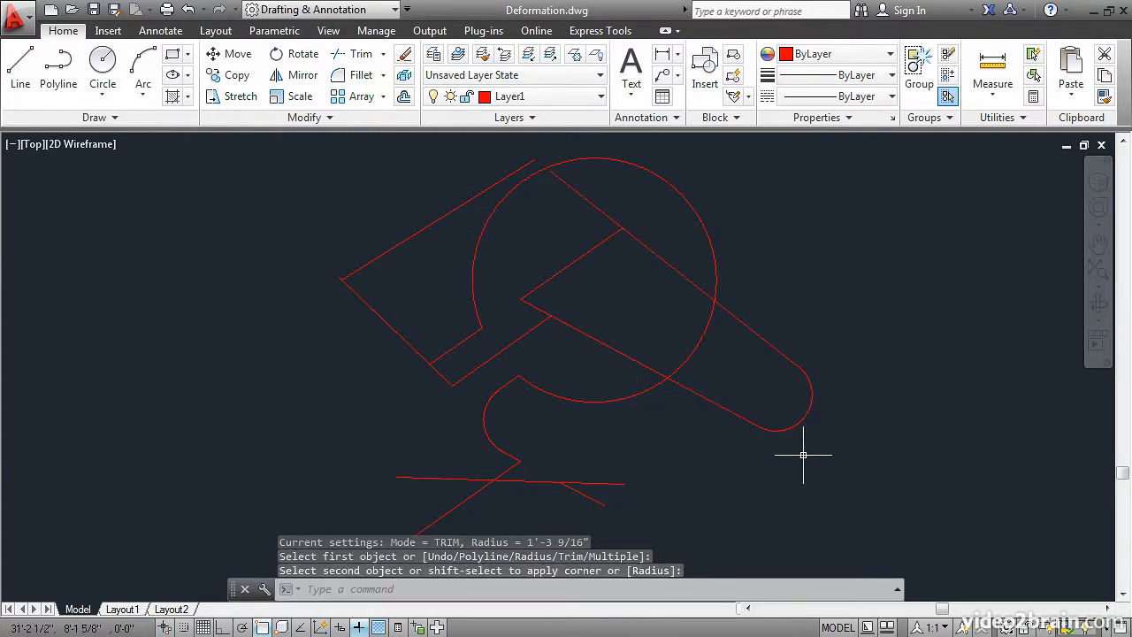
left_click(804, 380)
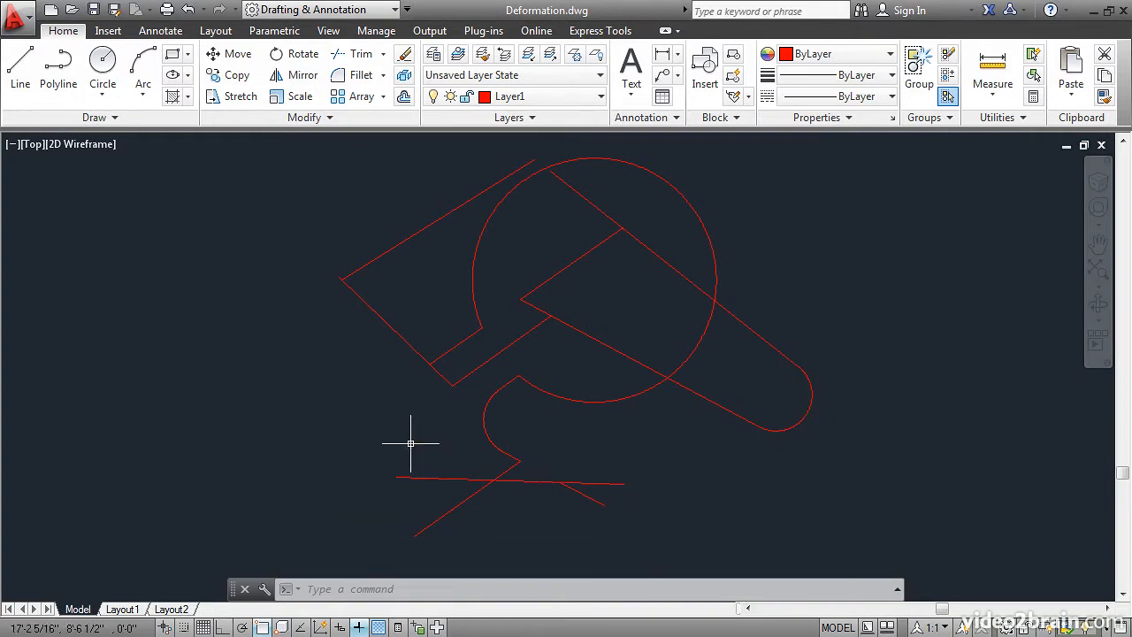
- Fillet the two short parallel lines at the large arc's lower-left opening to join their lower-left ends with a semicircle
type("f")
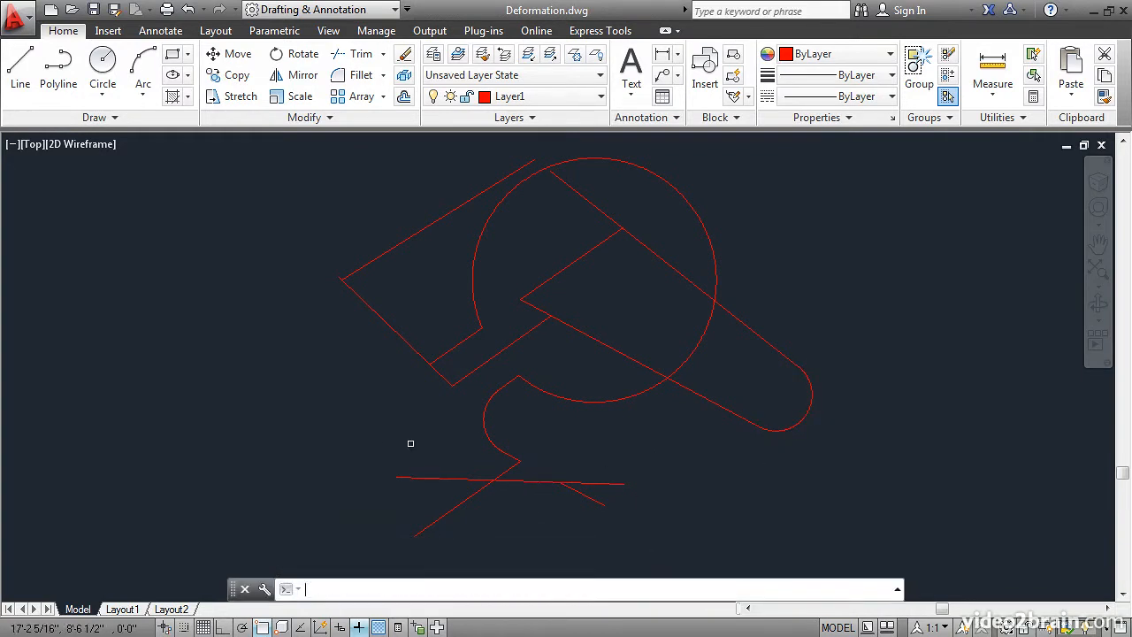
key("Return")
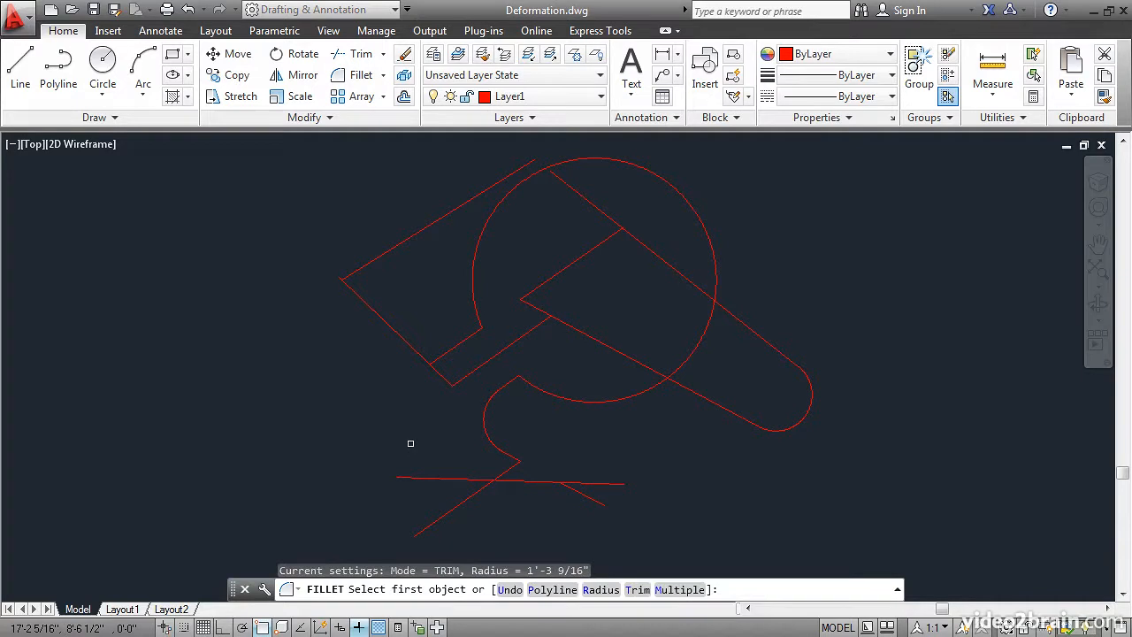
left_click(443, 350)
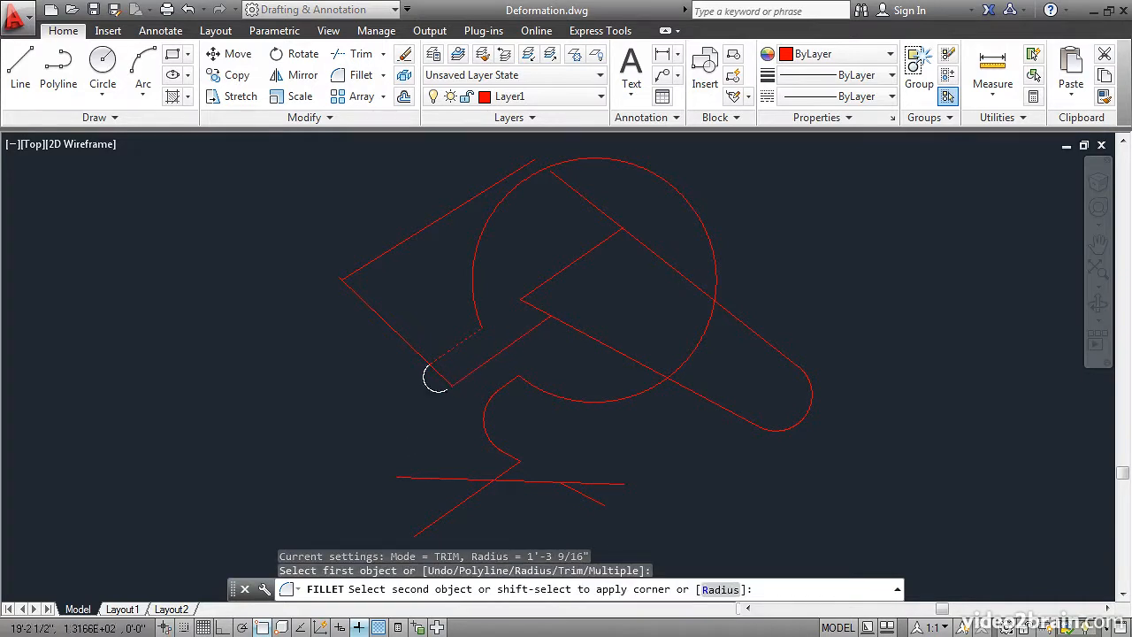
left_click(467, 375)
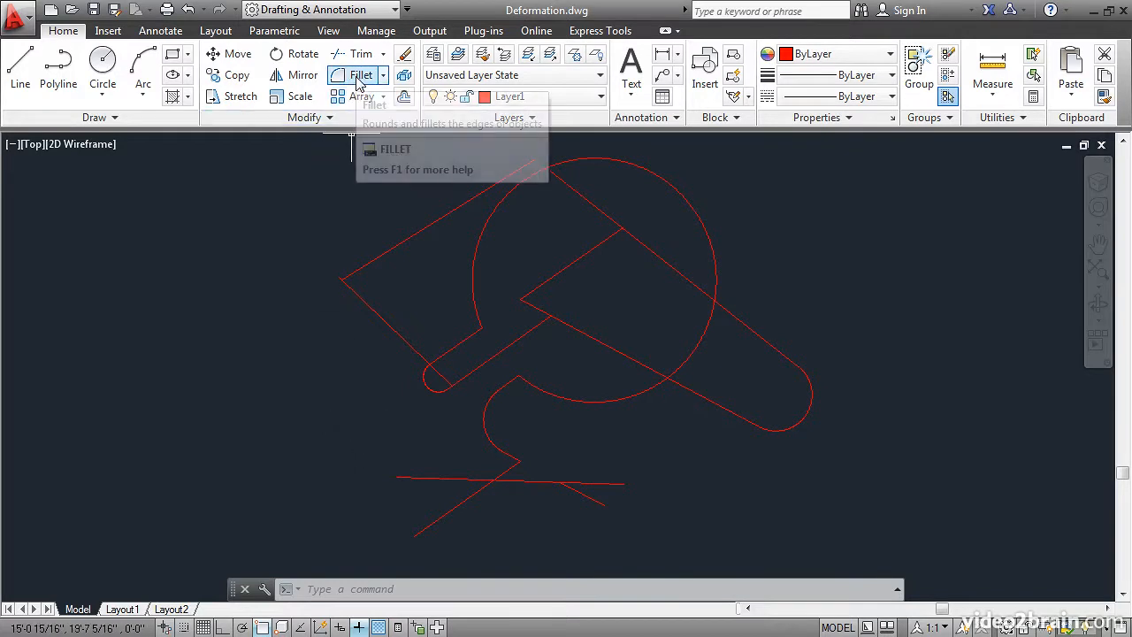
- Fillet the leftmost corner between the long upper-left line and the descending line with a radius of 0
left_click(358, 78)
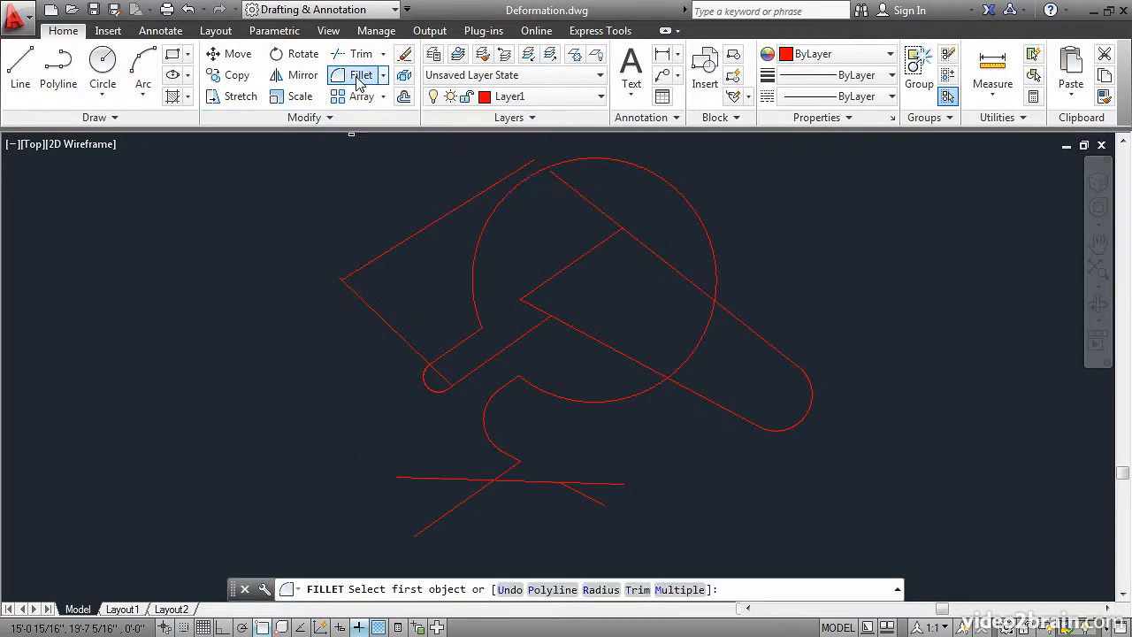
left_click(600, 590)
type("0")
key("Return")
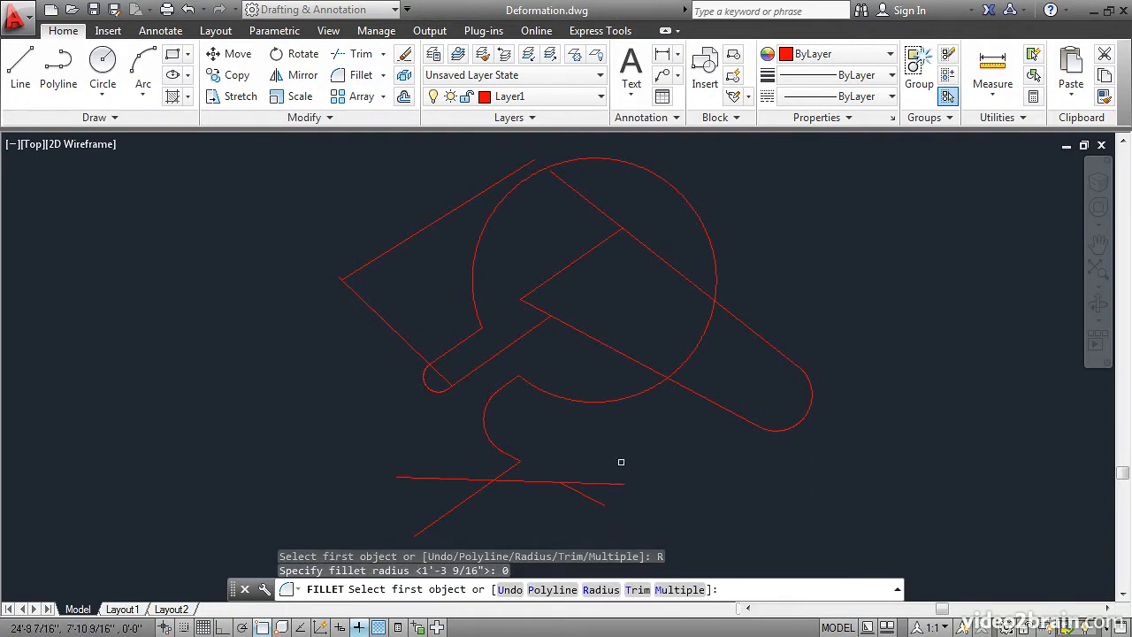
left_click(369, 309)
left_click(364, 265)
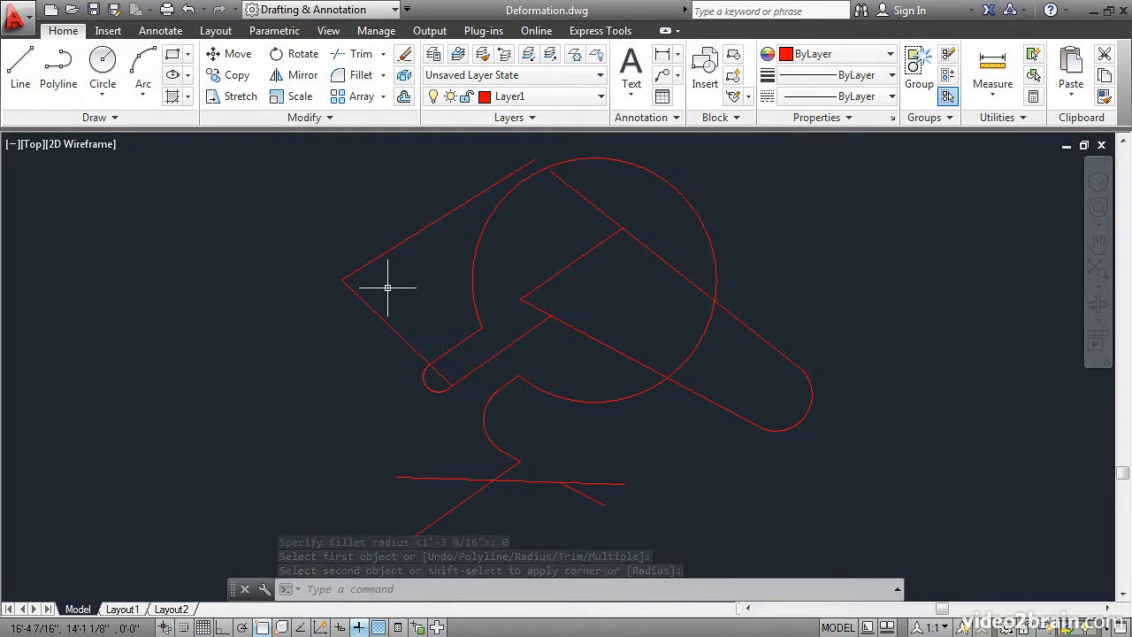
- Try a zero-radius fillet between the near-horizontal bottom line and the slanted line crossing it, keeping their left parts, and undo it
key("Return")
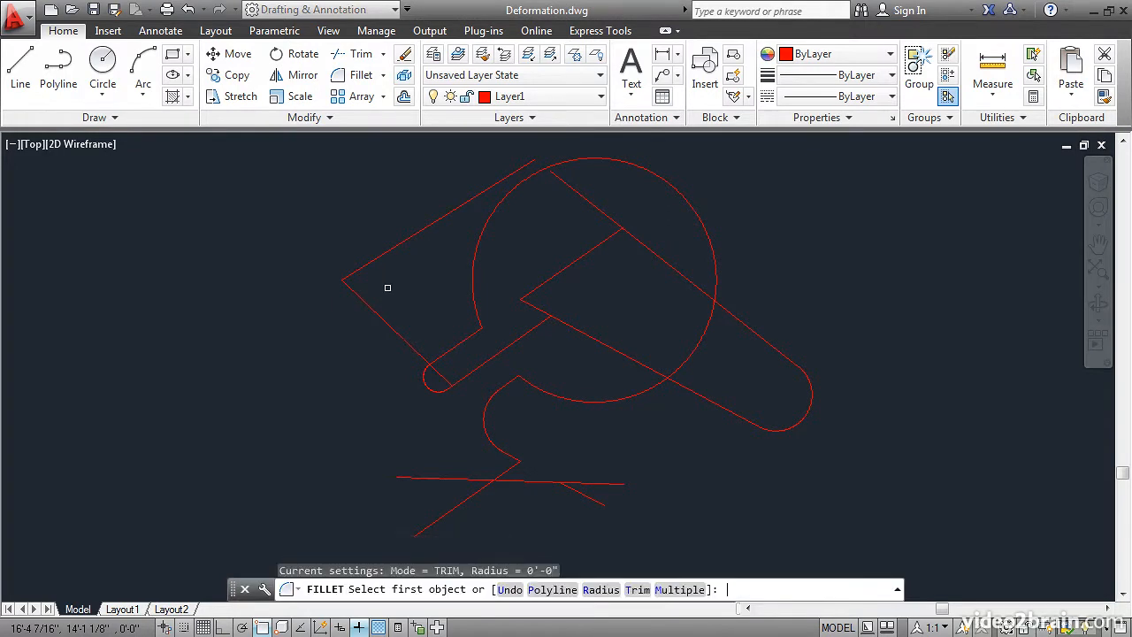
left_click(460, 481)
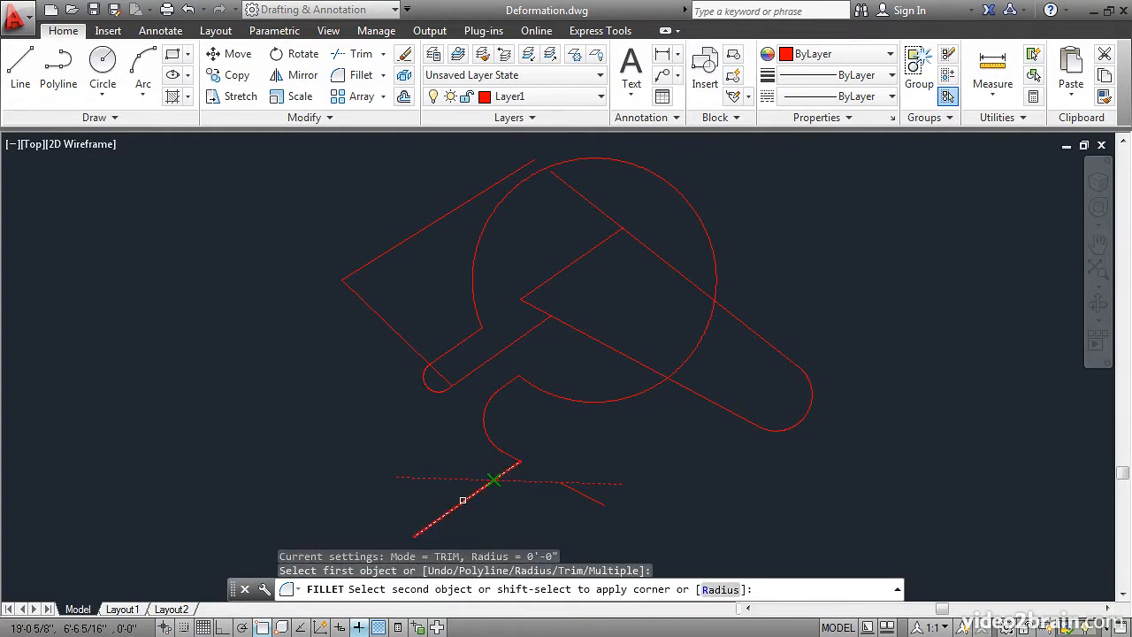
left_click(463, 500)
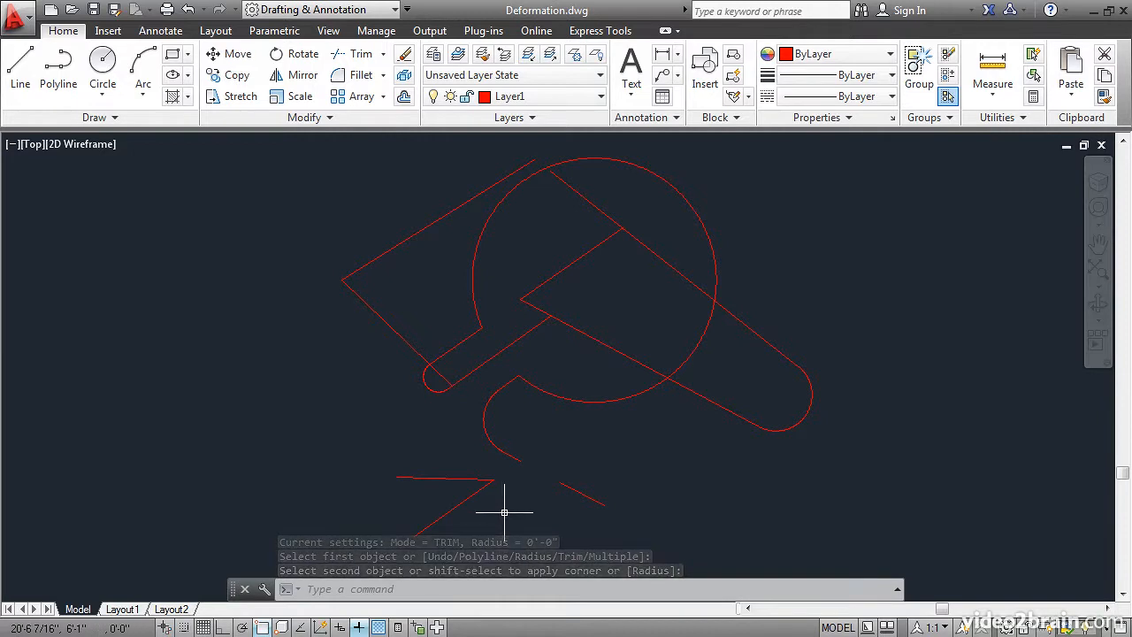
left_click(187, 9)
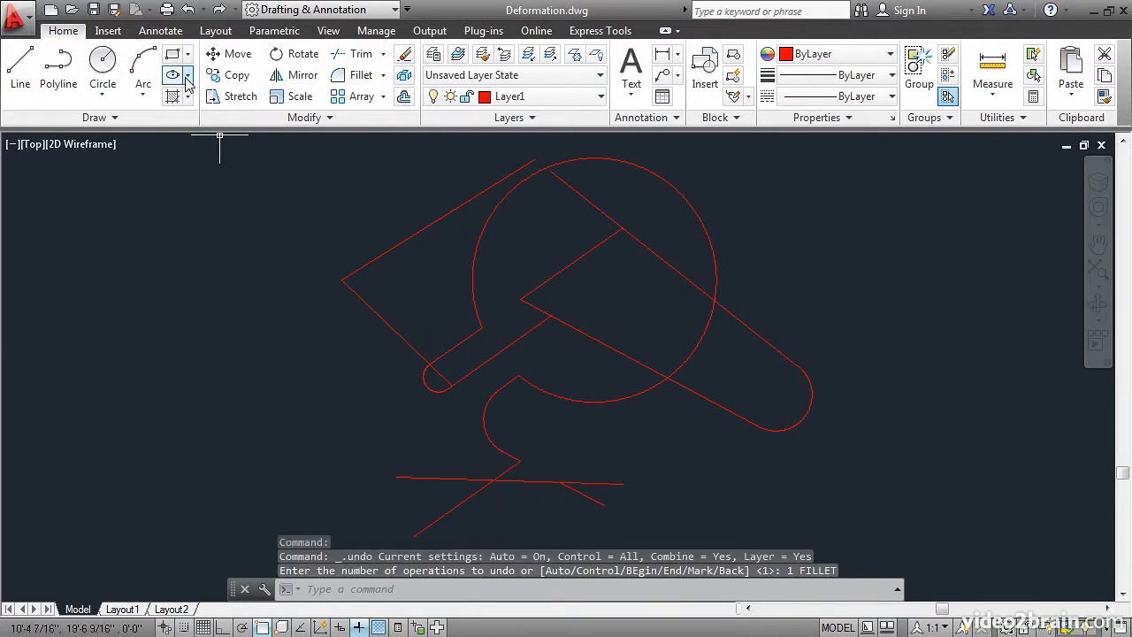
- Fillet the crossing slanted and near-horizontal bottom lines at zero radius, keeping the slanted line's upper part and the other's right part
left_click(360, 76)
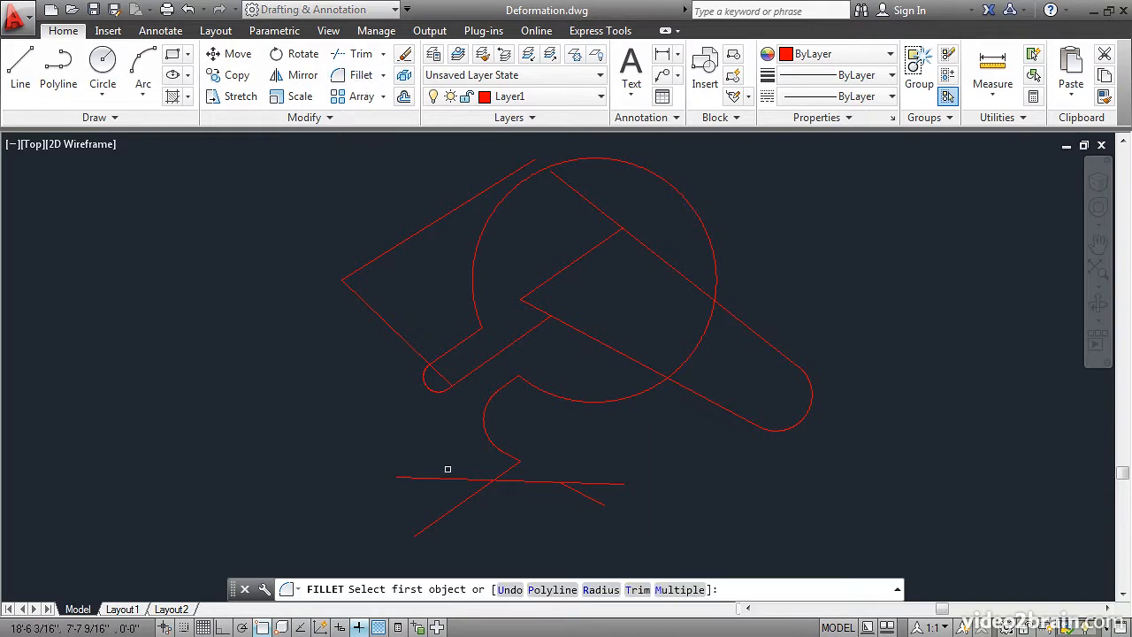
left_click(506, 468)
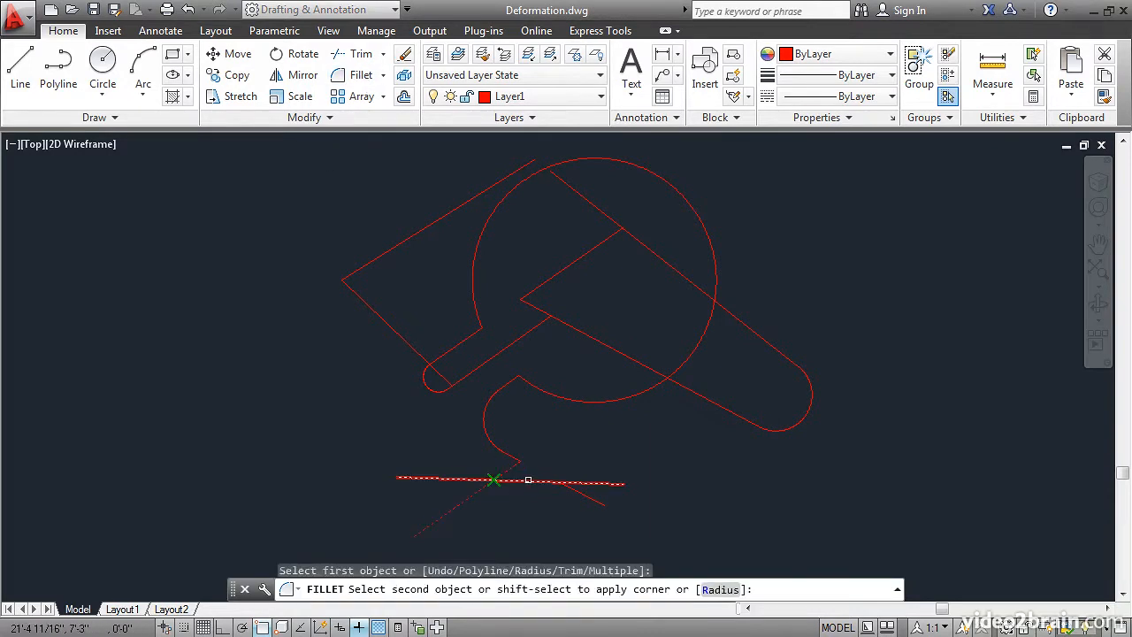
left_click(528, 479)
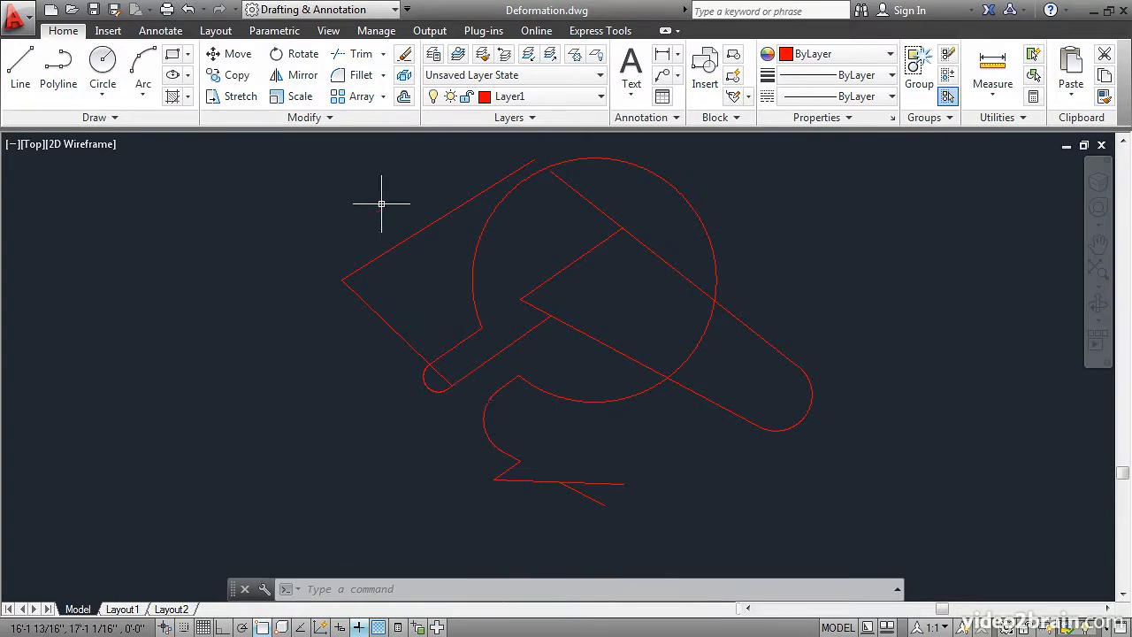
- Chamfer the long diagonal with the upper-left line at the top, using two equal distances of about 1'-5 7/16" set by two points
left_click(383, 76)
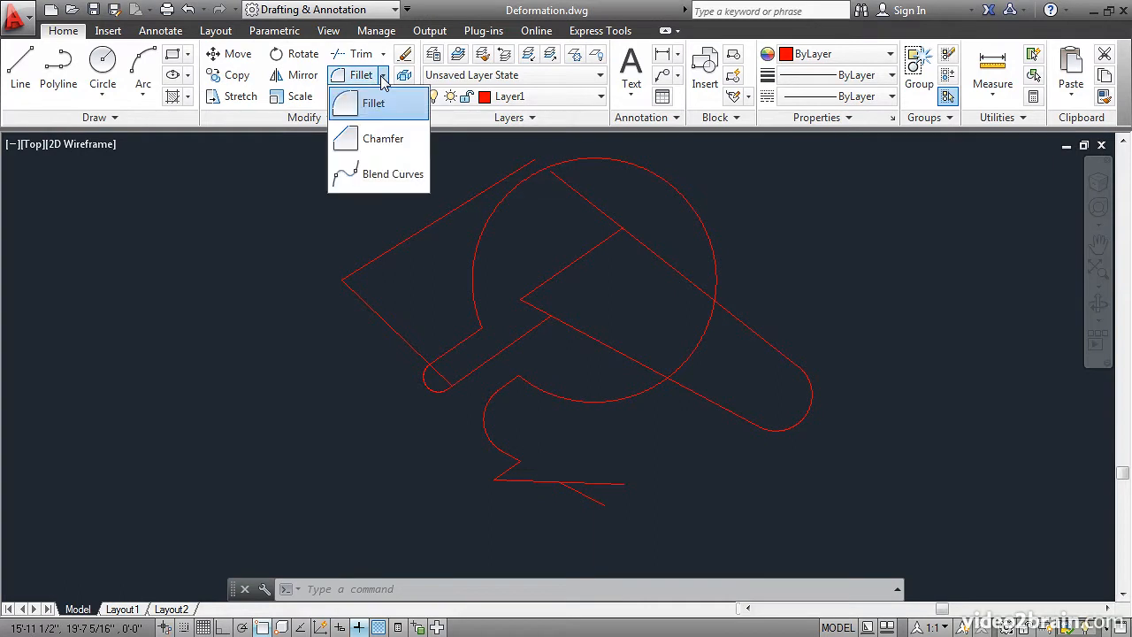
left_click(382, 139)
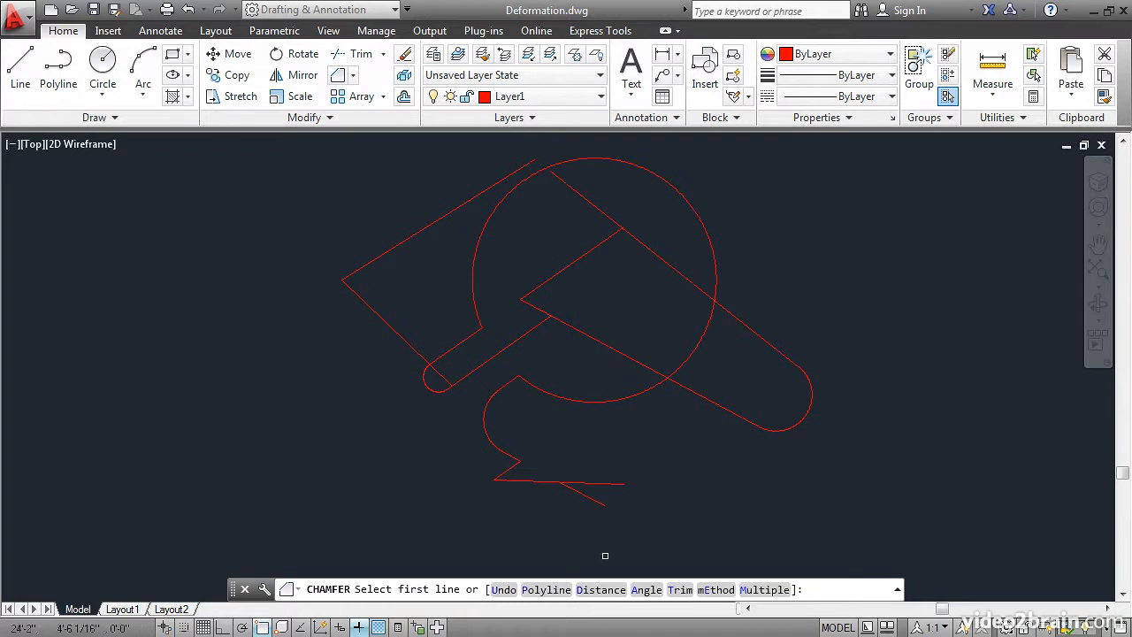
left_click(601, 589)
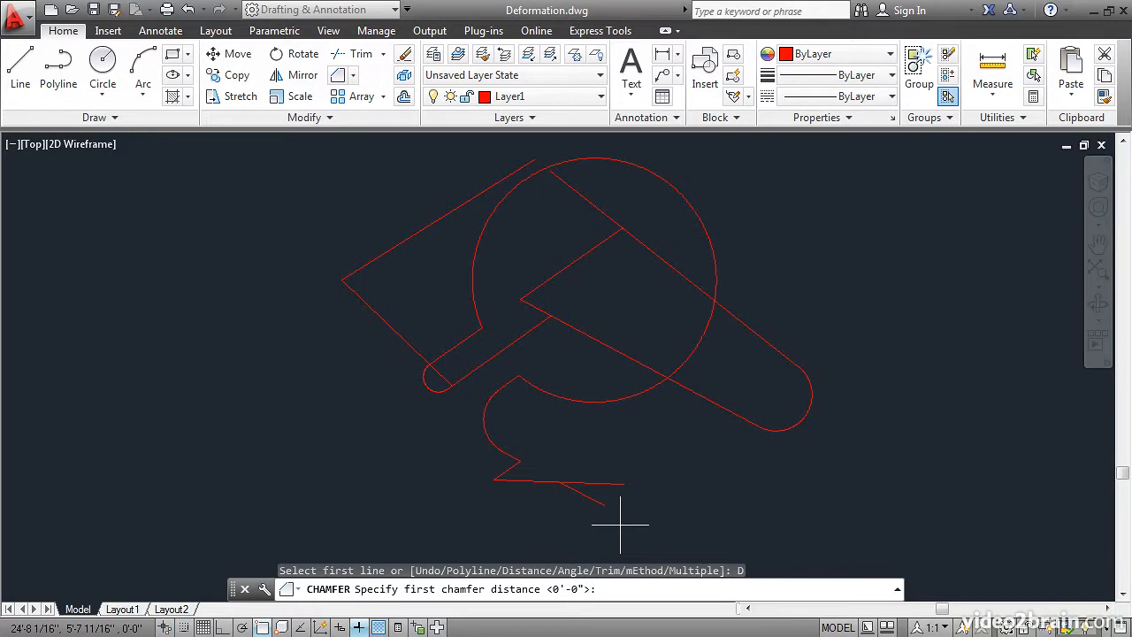
left_click(653, 498)
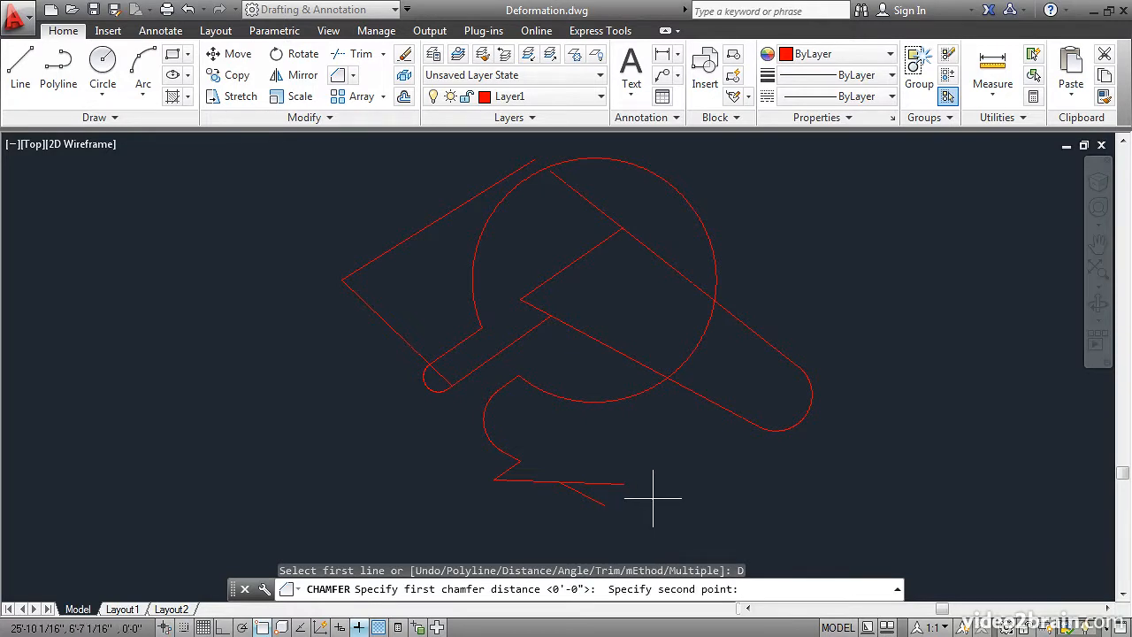
left_click(671, 461)
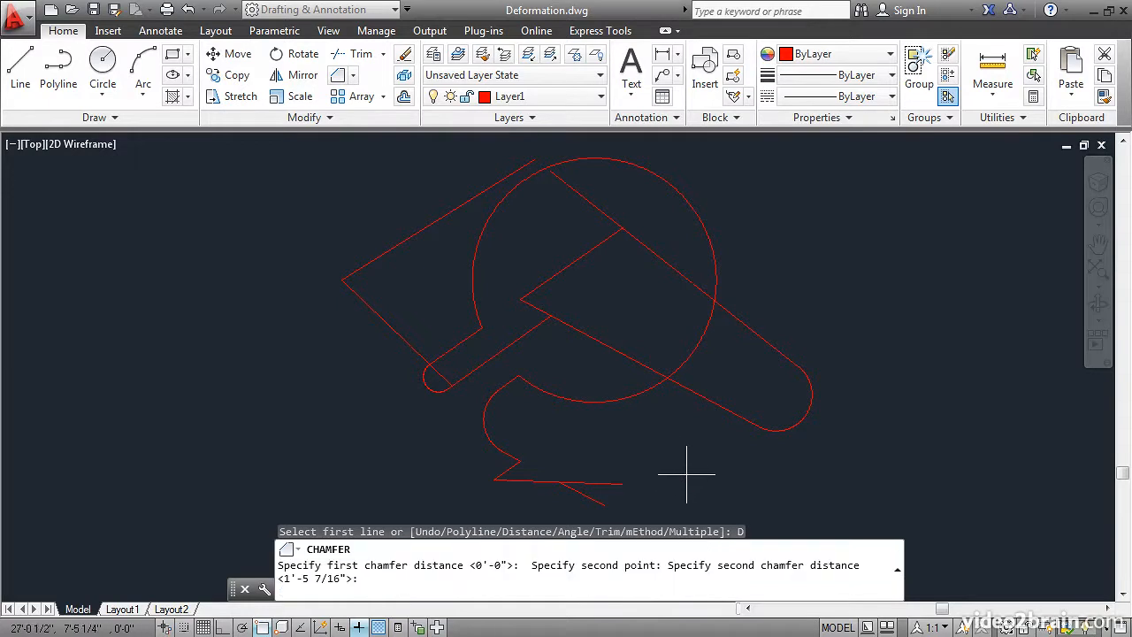
key("Return")
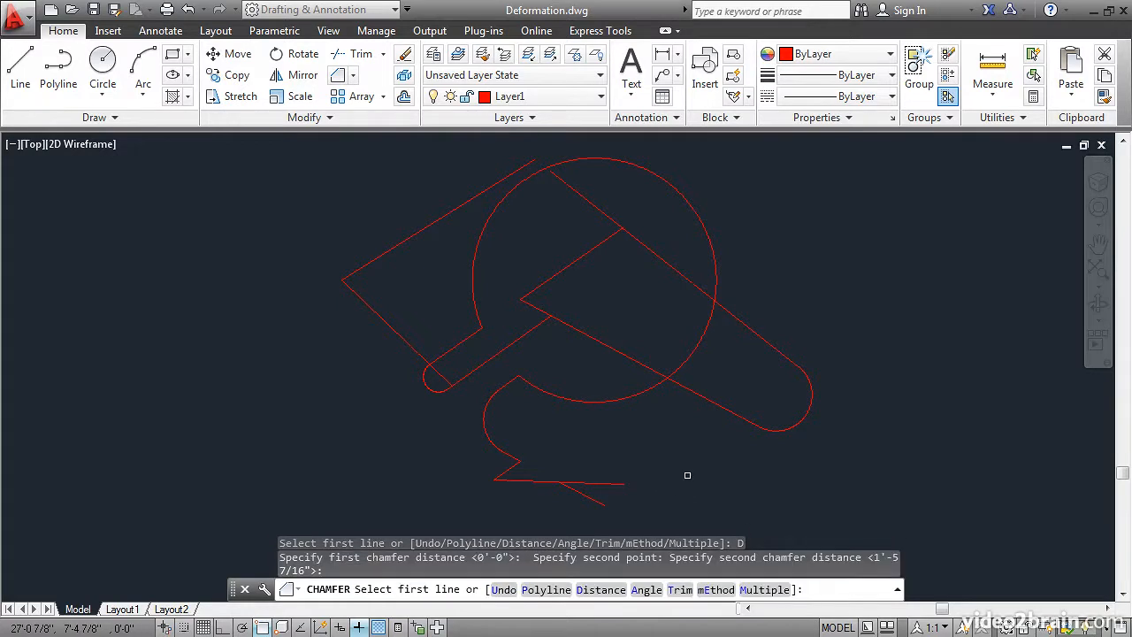
left_click(576, 191)
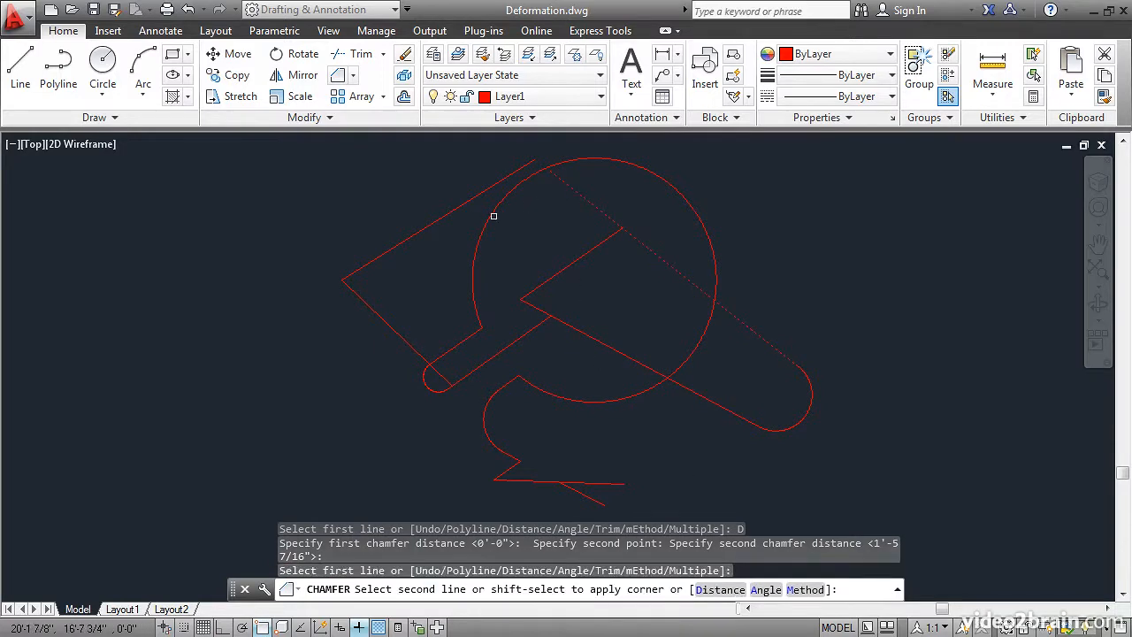
left_click(449, 212)
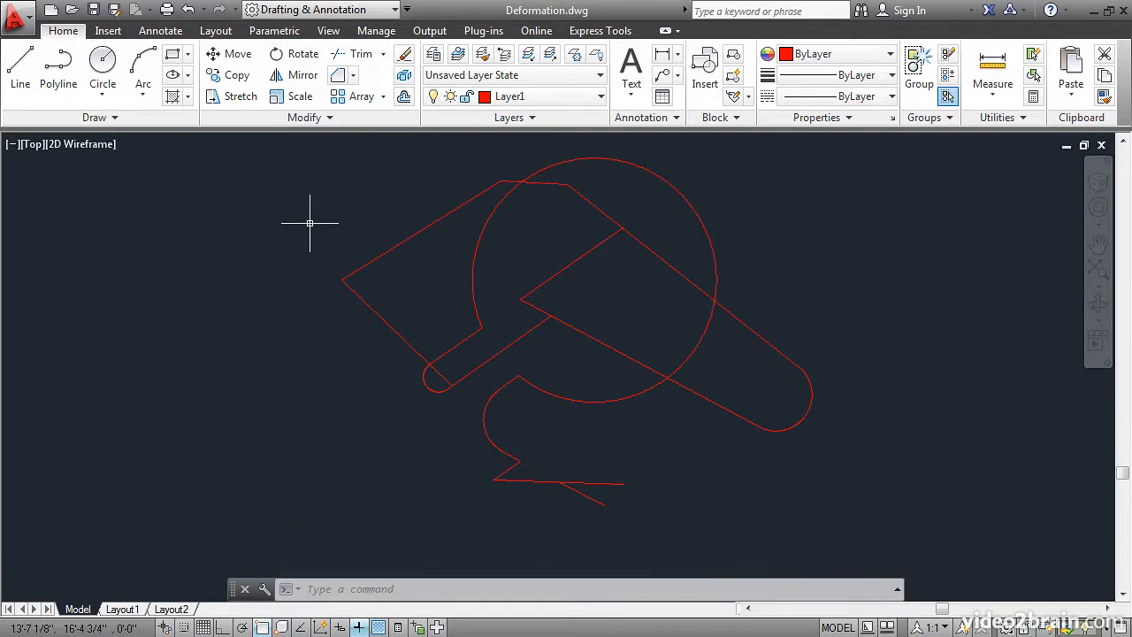
- Chamfer the leftmost corner between the upper-left line and the descending line, keeping the current distances
key("Return")
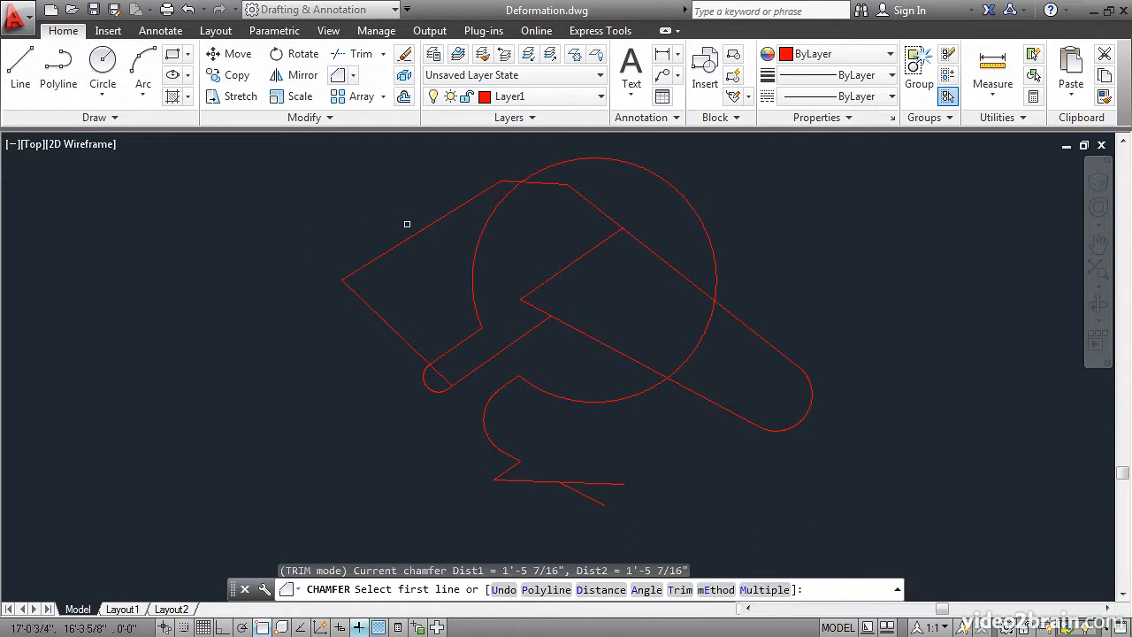
left_click(403, 241)
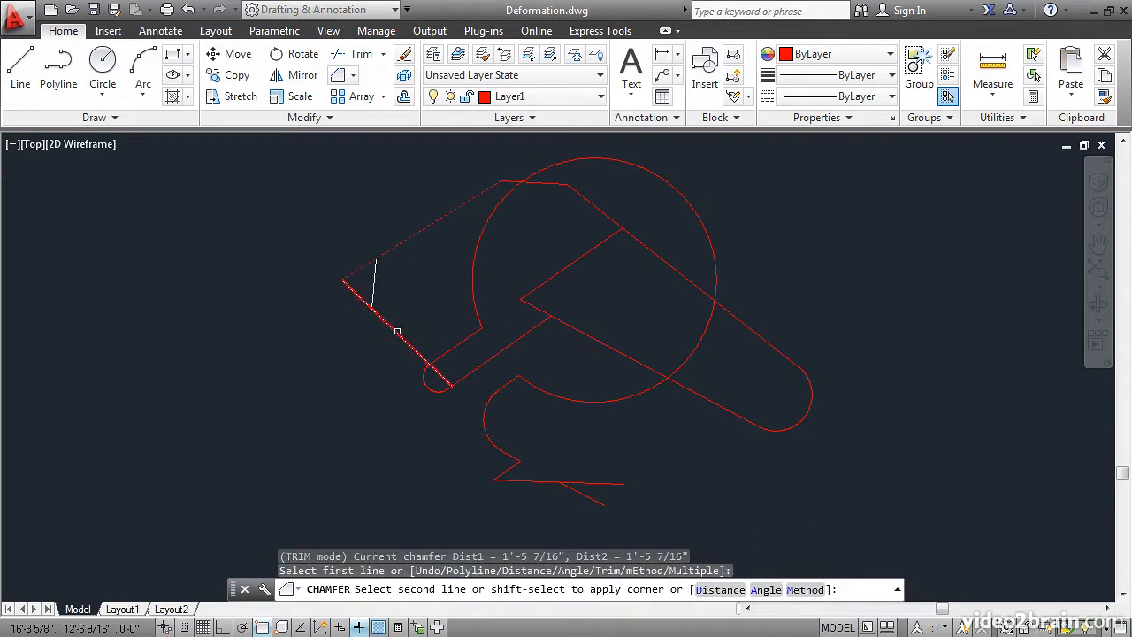
left_click(397, 333)
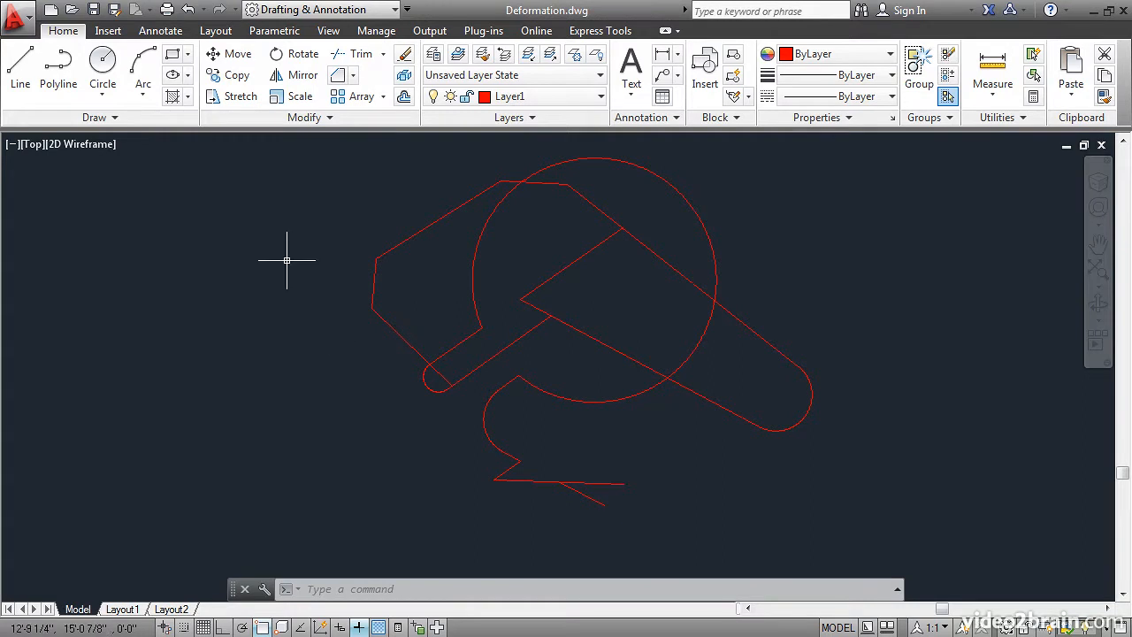
- Stretch the rounded right end of the two long diagonals up and to the right, selecting it with a crossing window
left_click(235, 98)
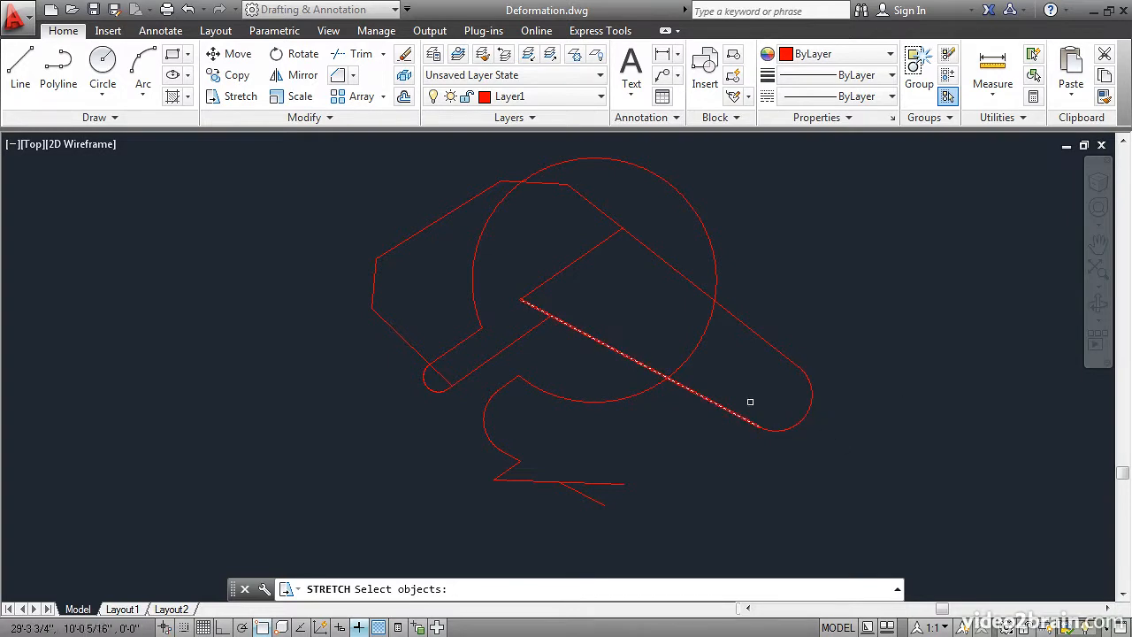
left_click(853, 471)
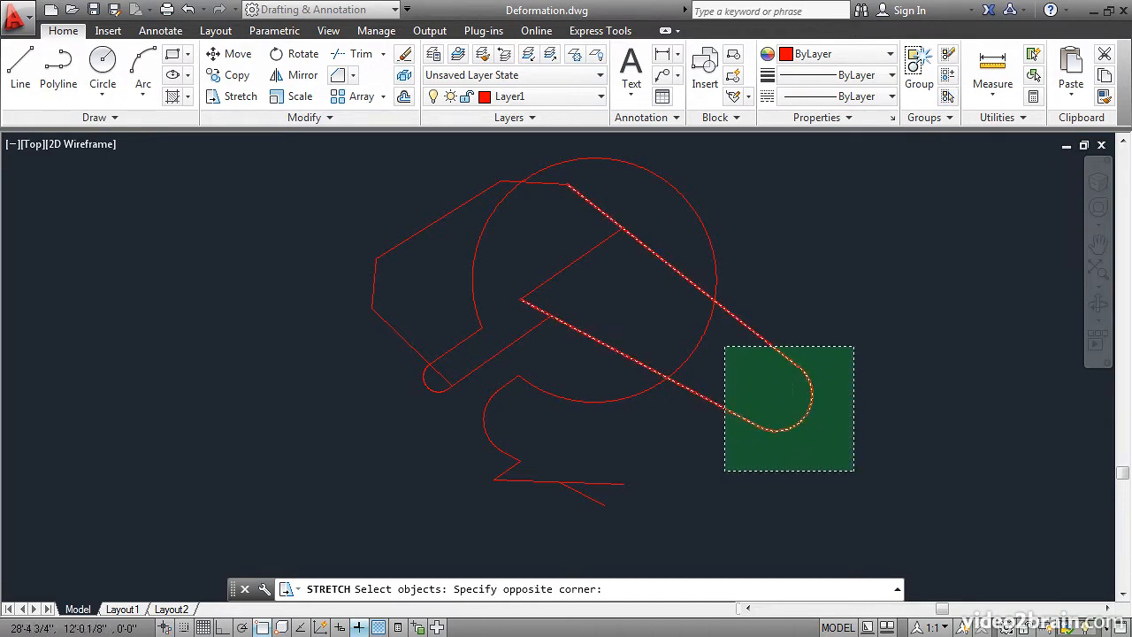
left_click(724, 346)
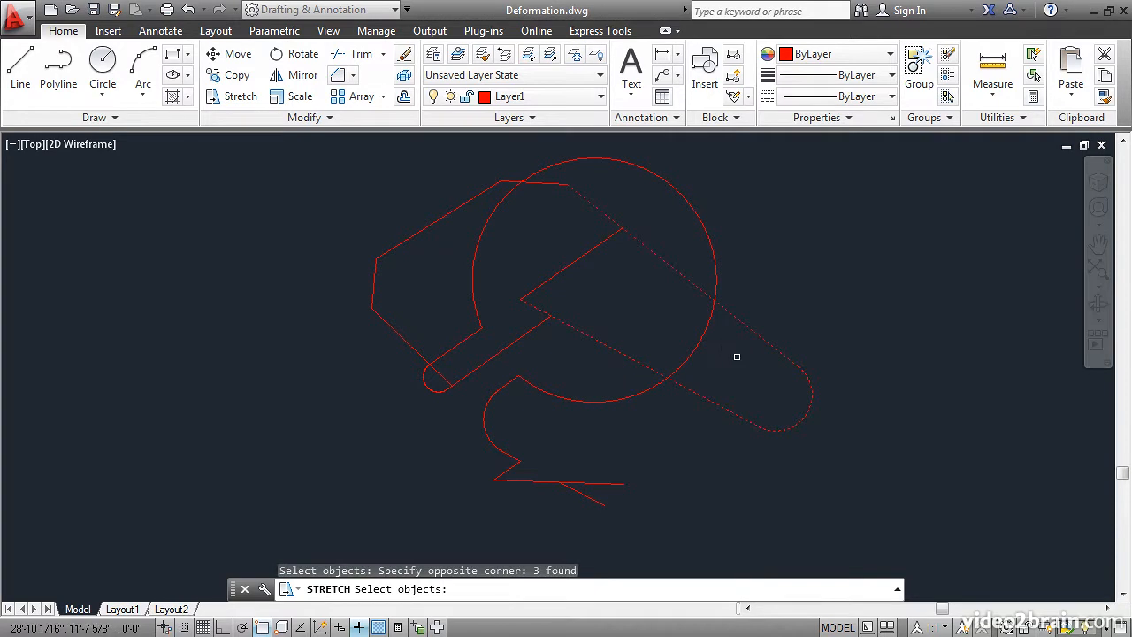
key("Return")
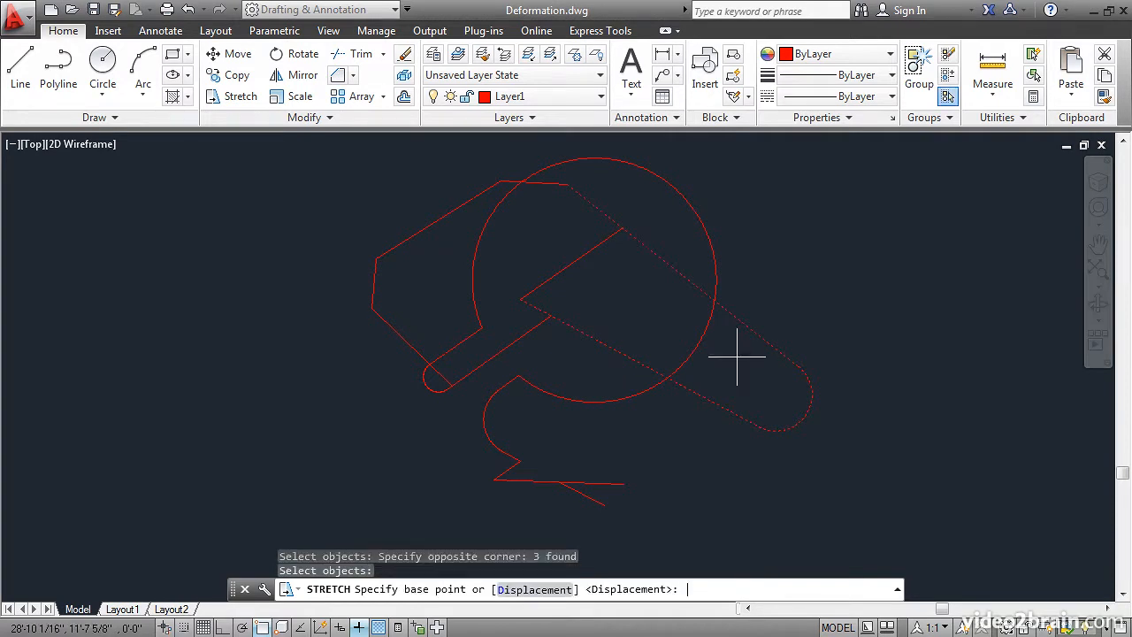
left_click(824, 289)
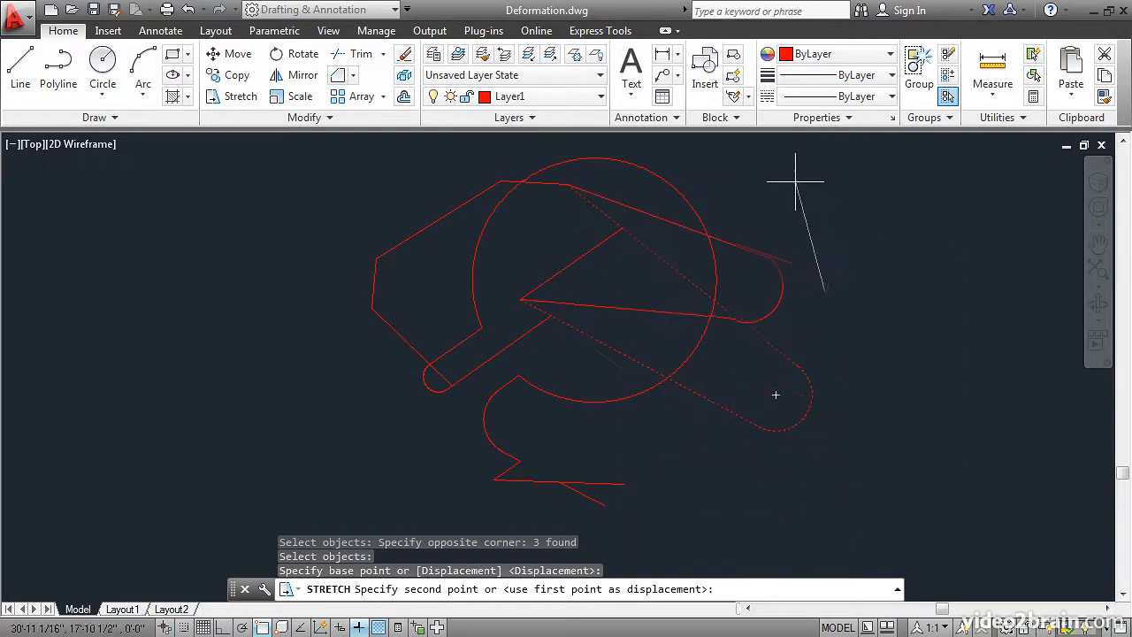
left_click(922, 237)
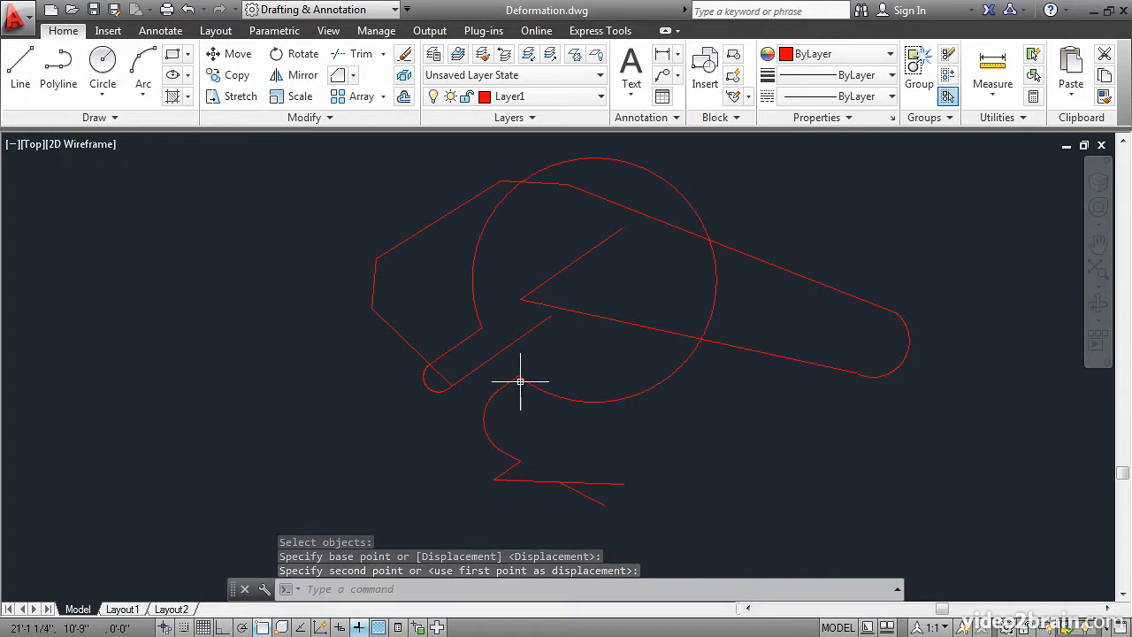
- Stretch the chamfered left corner of the outline far to the left and slightly up, selecting its three lines with a crossing window
left_click(233, 95)
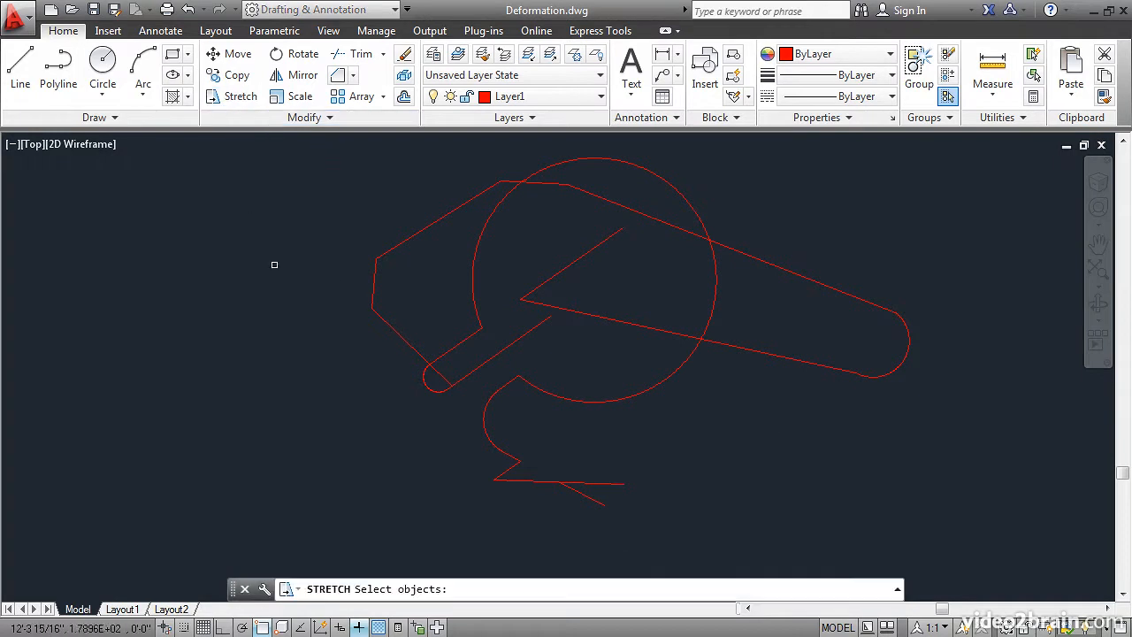
left_click(392, 351)
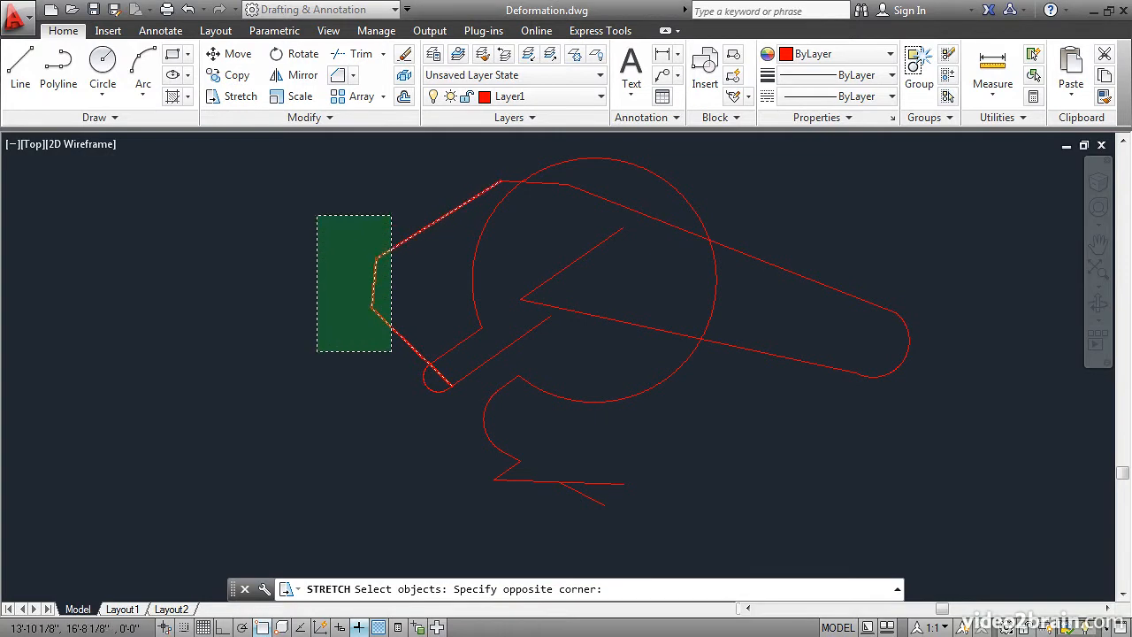
left_click(317, 215)
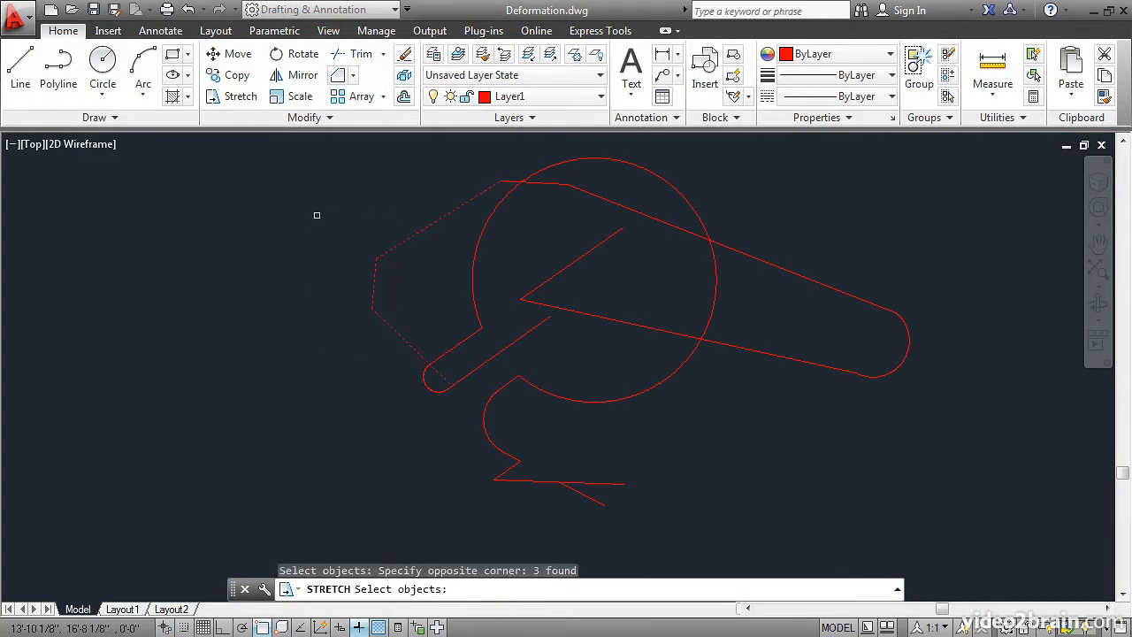
key("Return")
left_click(325, 230)
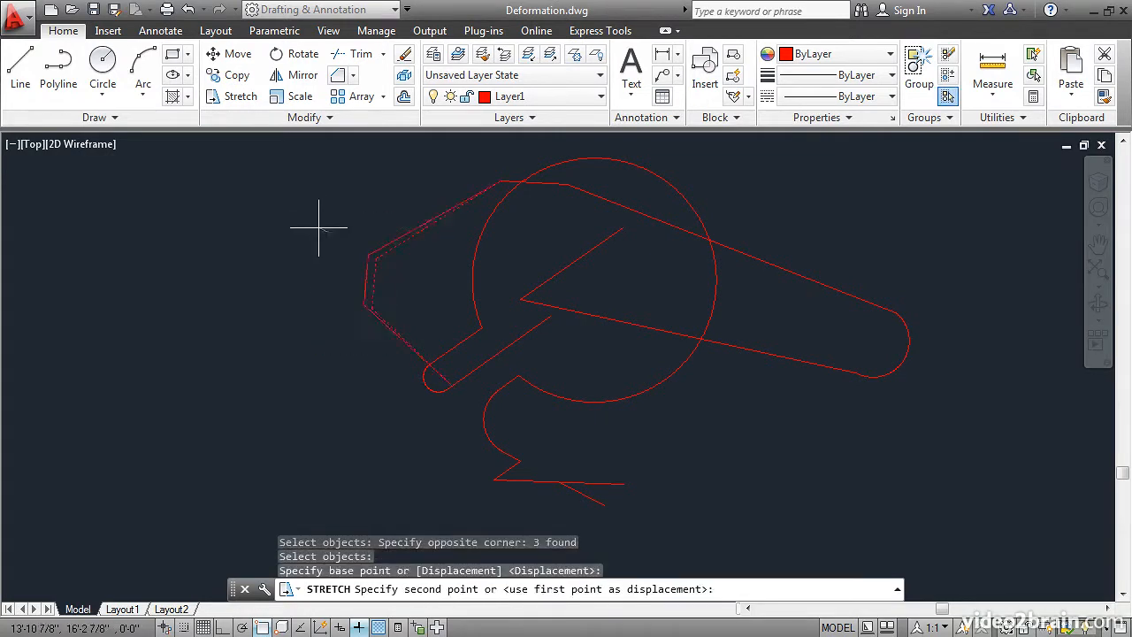
left_click(148, 197)
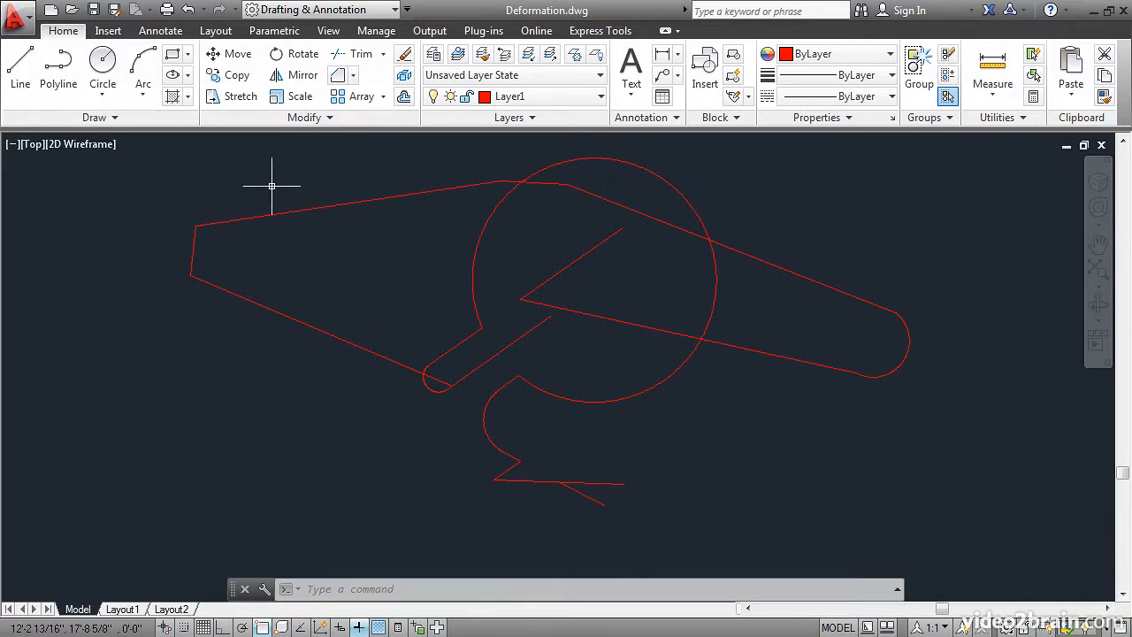
- Lengthen to 150 percent the near-horizontal bottom line at both ends, the right arc's upper end, and the upper end of the slanted line inside the circle
left_click(295, 120)
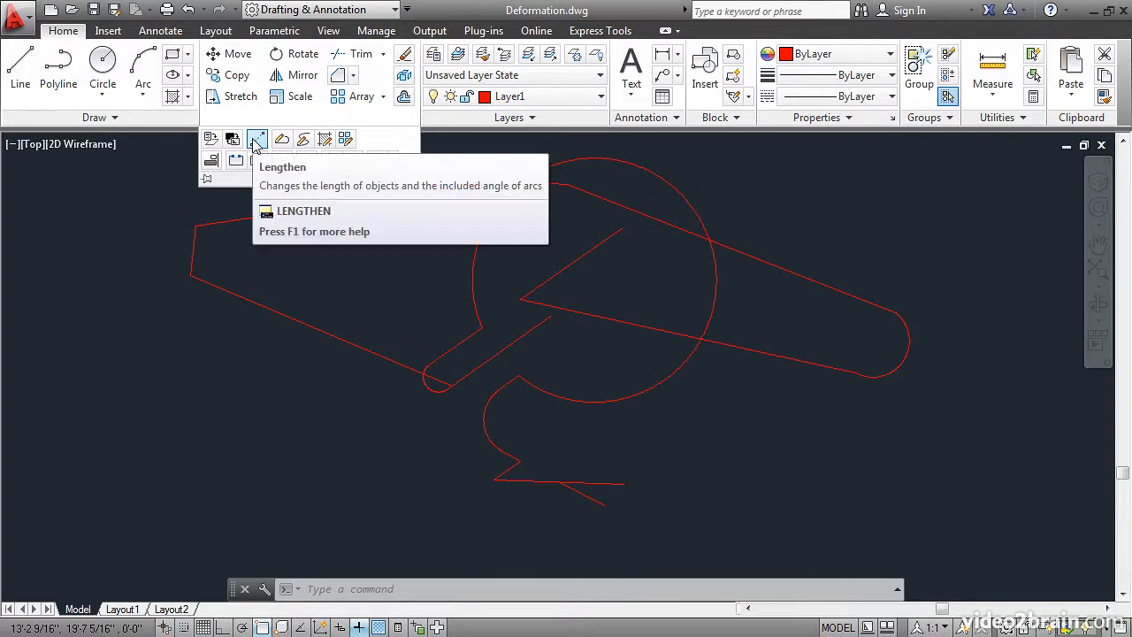
left_click(256, 141)
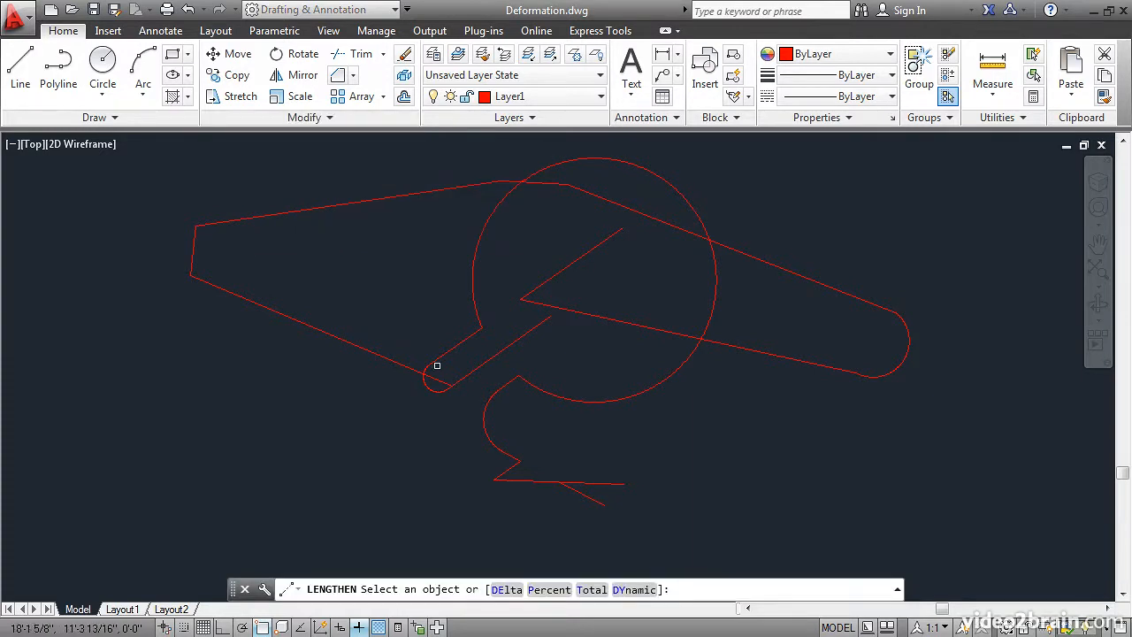
left_click(549, 590)
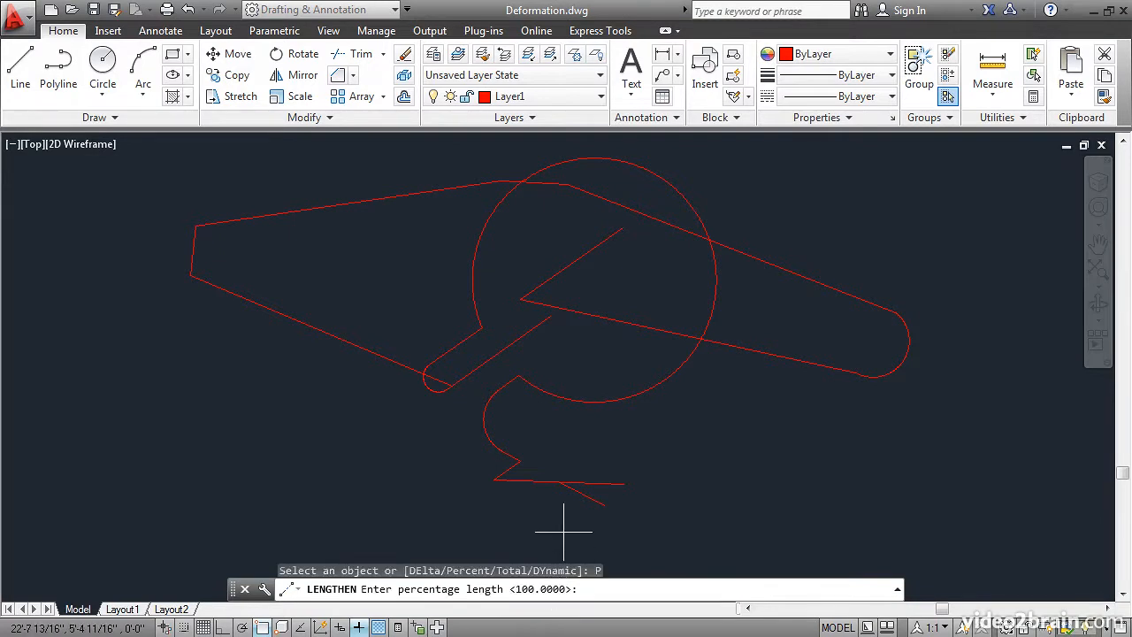
type("150")
key("Return")
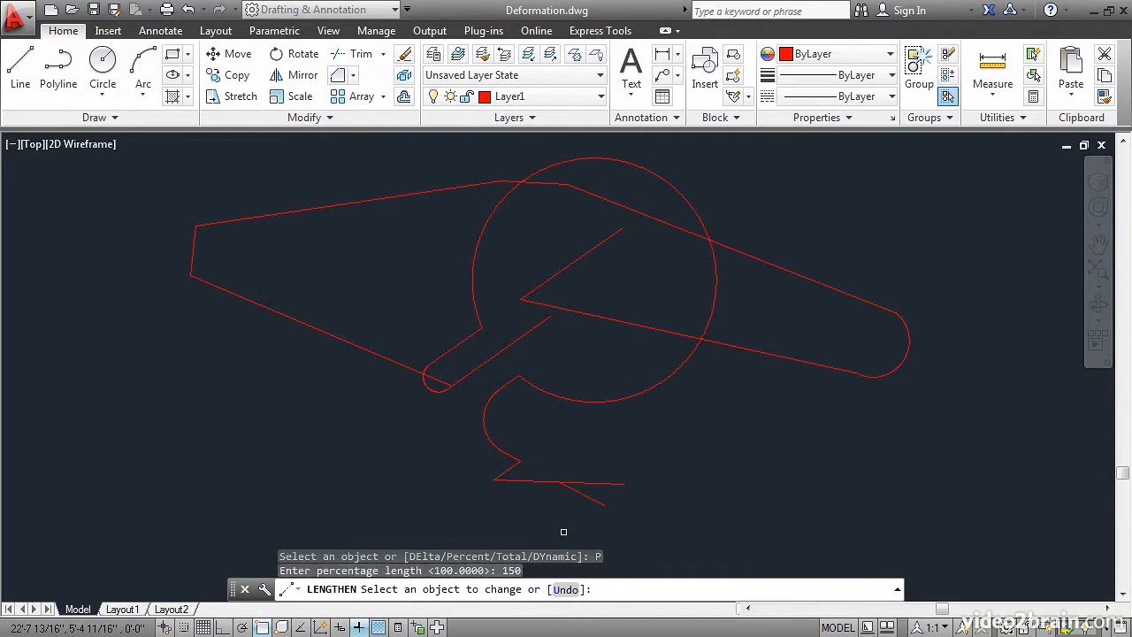
left_click(616, 483)
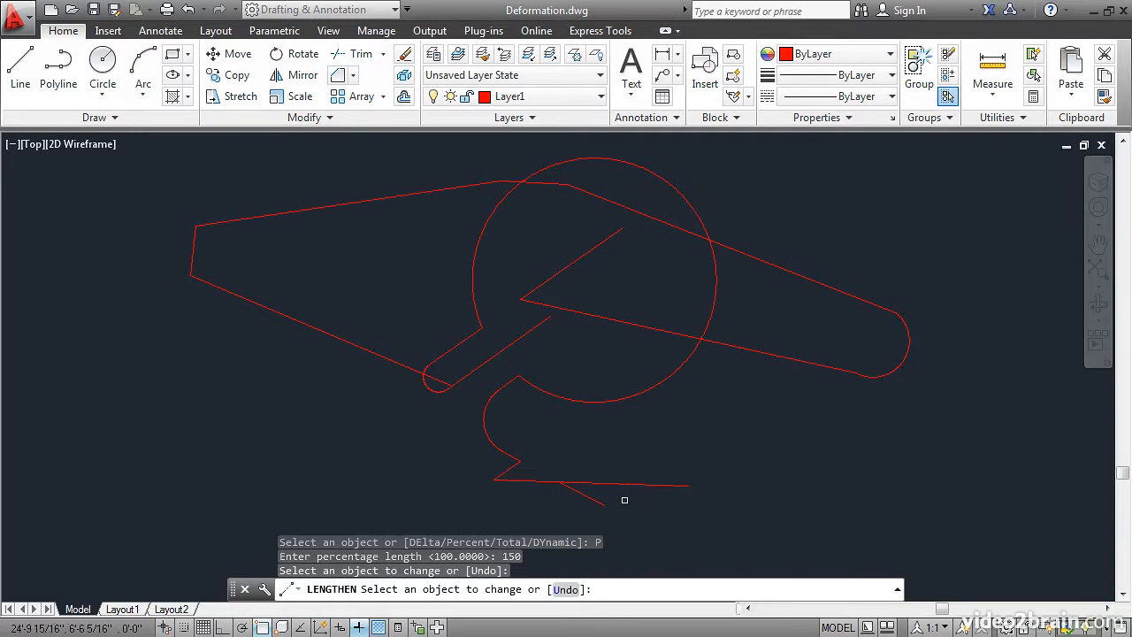
left_click(507, 480)
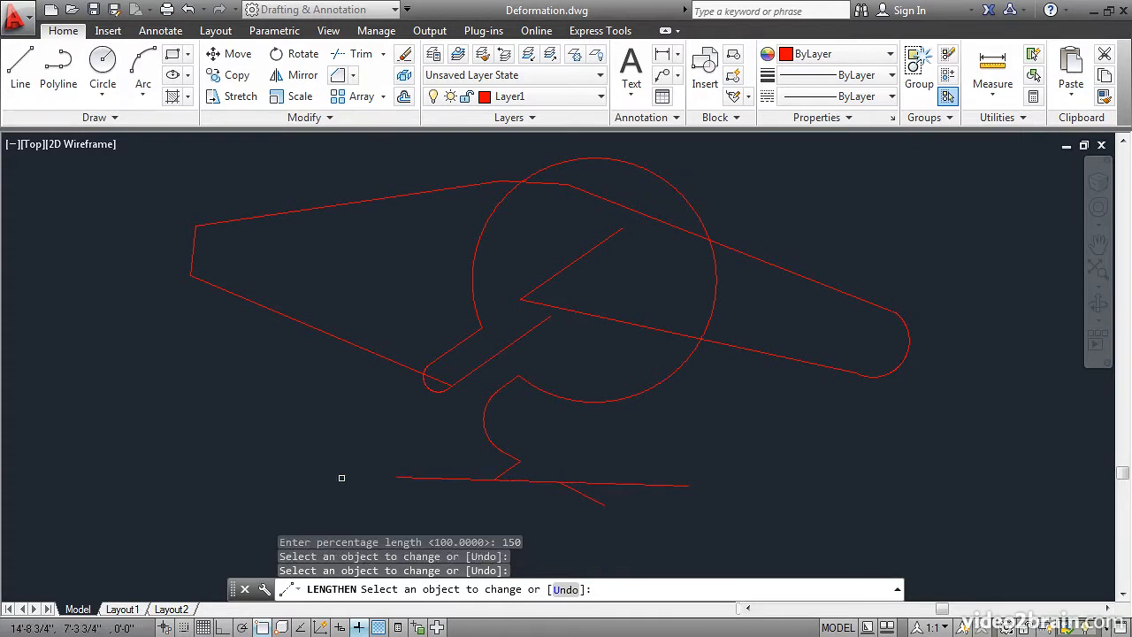
left_click(900, 319)
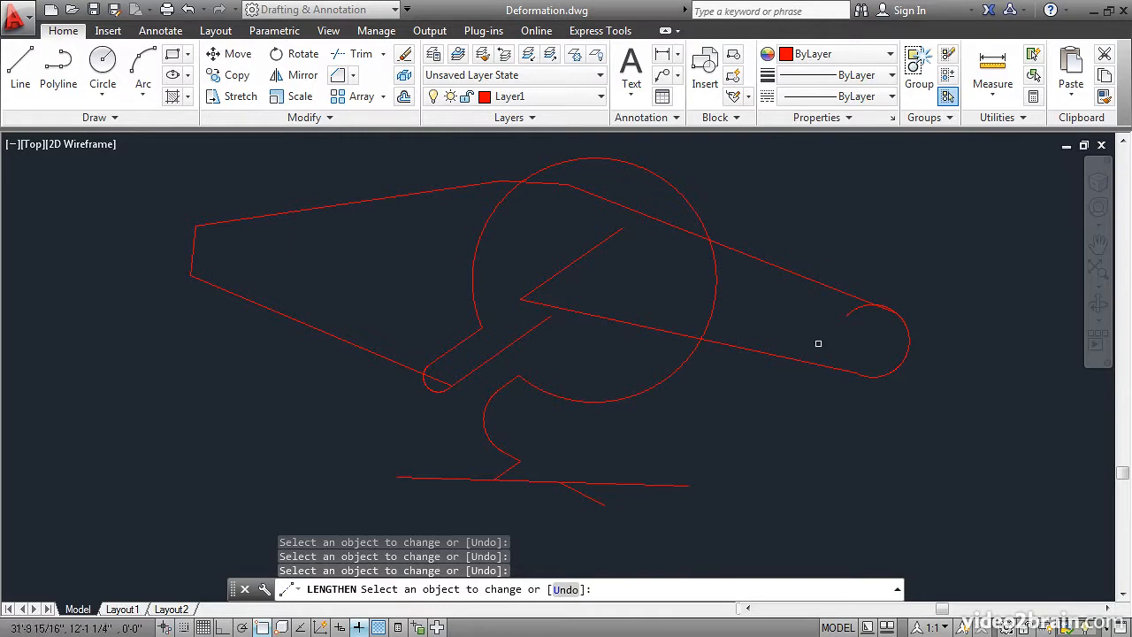
left_click(617, 231)
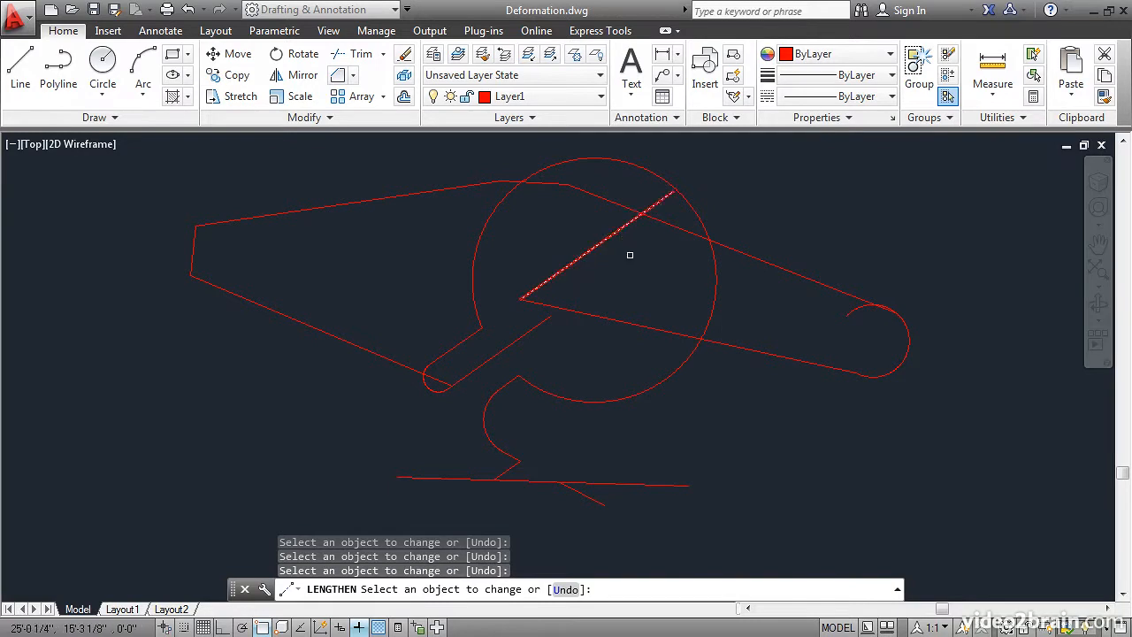